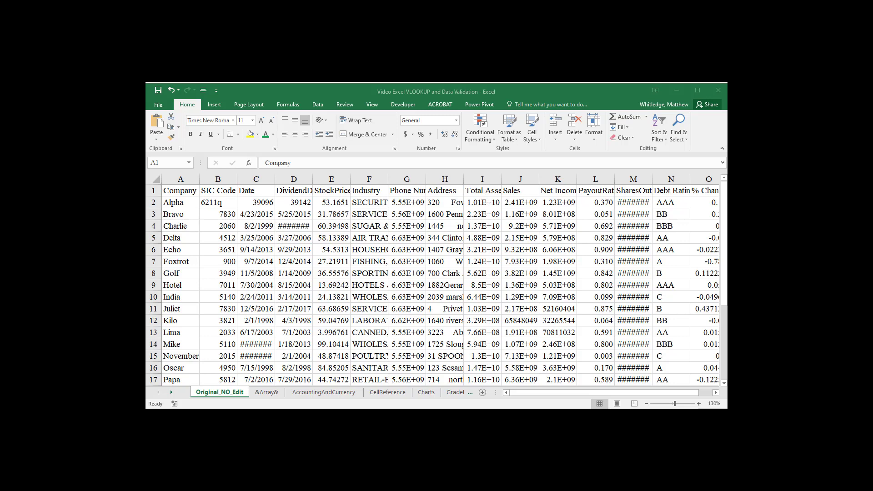
Create a copy of the Original_NO_Edit sheet at the end of the workbook.
right_click(203, 390)
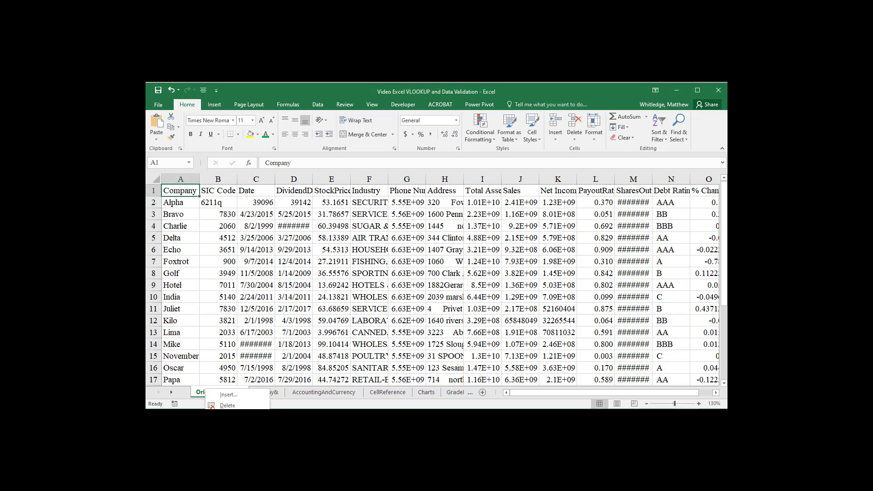
left_click(228, 426)
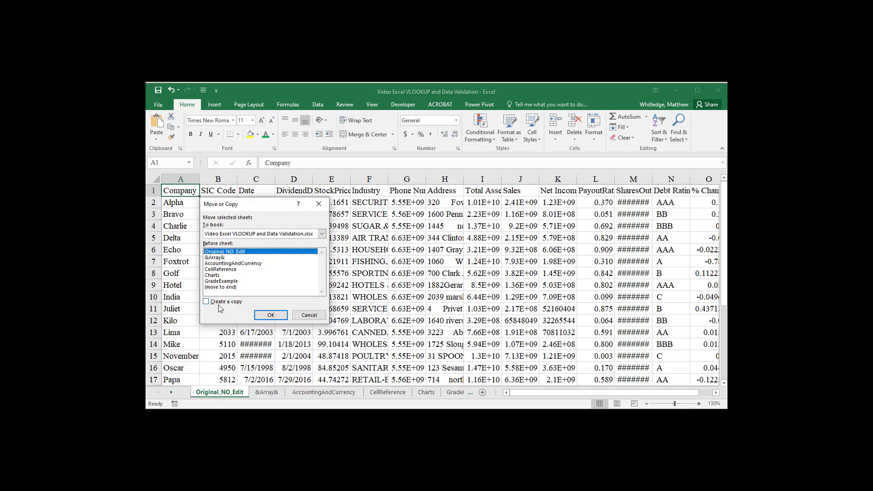
left_click(206, 302)
left_click(220, 287)
left_click(270, 315)
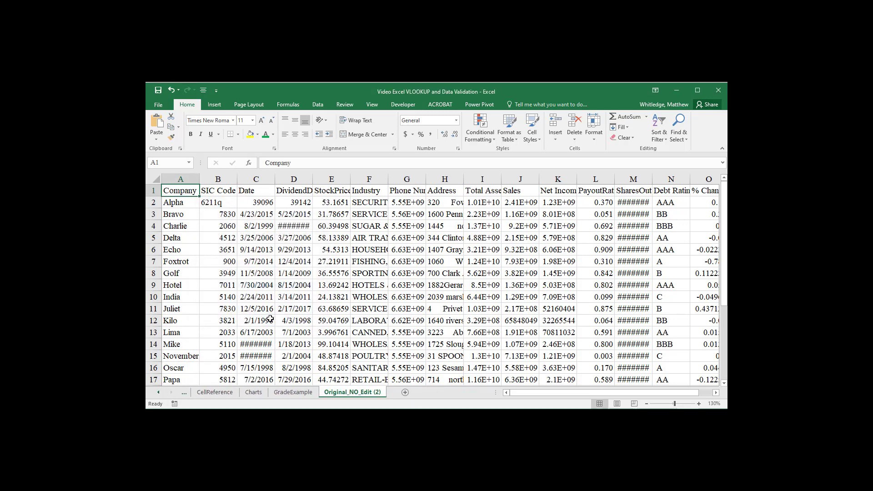
Rename the copied sheet as DV.
double_click(374, 392)
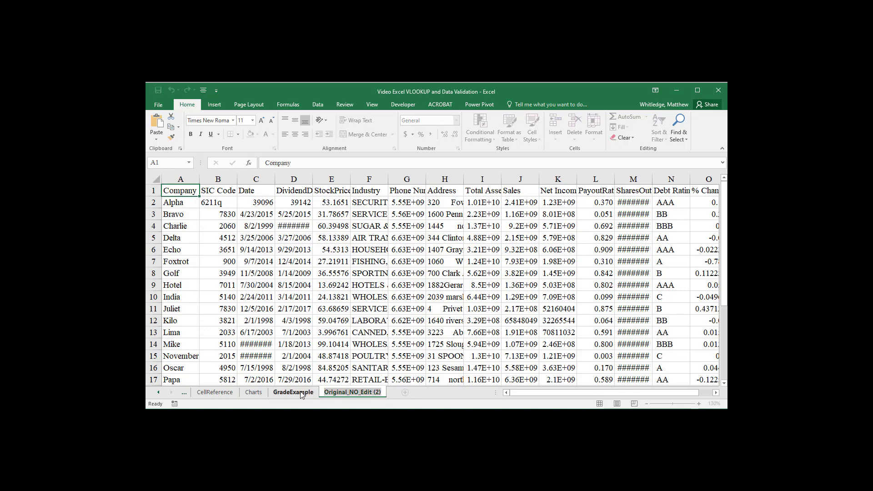
type("DV")
key("Return")
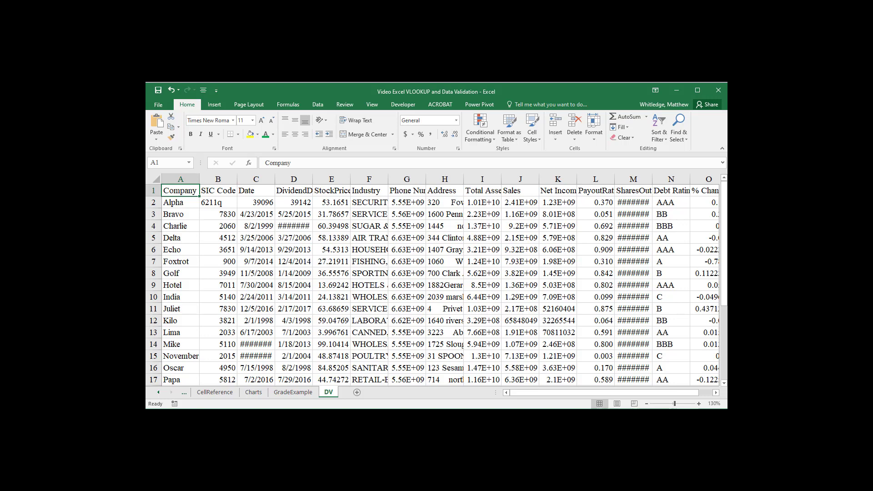
Enter the label "List" in cell A30, below the company data.
key("ctrl+Down")
key("Down")
key("Down")
key("Down")
key("Down")
key("Down")
key("Up")
key("Up")
scroll(440, 286, "down", 3)
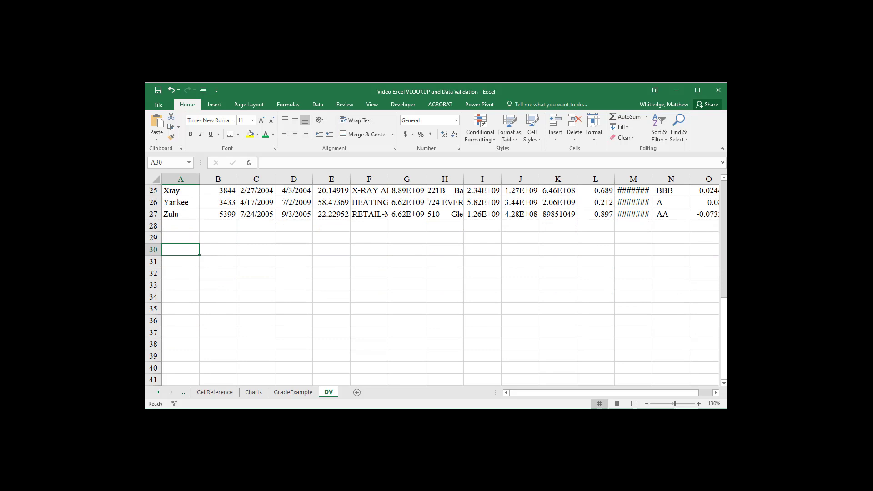
type("List")
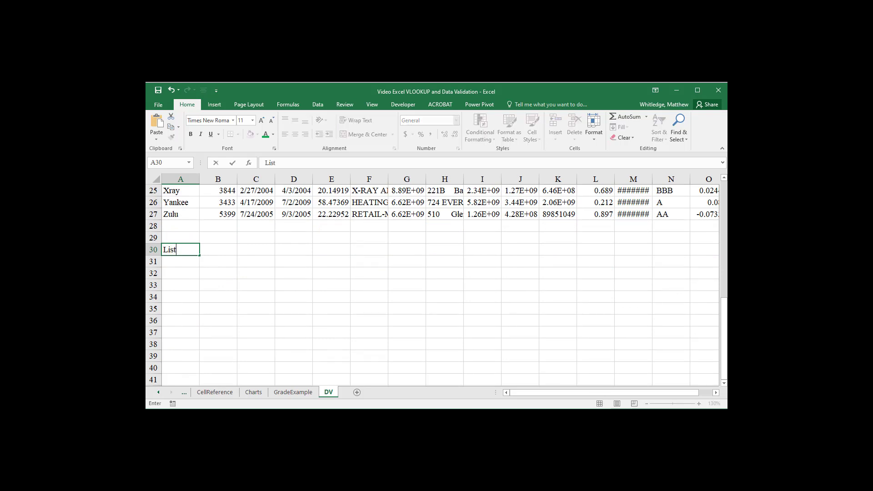
key("Tab")
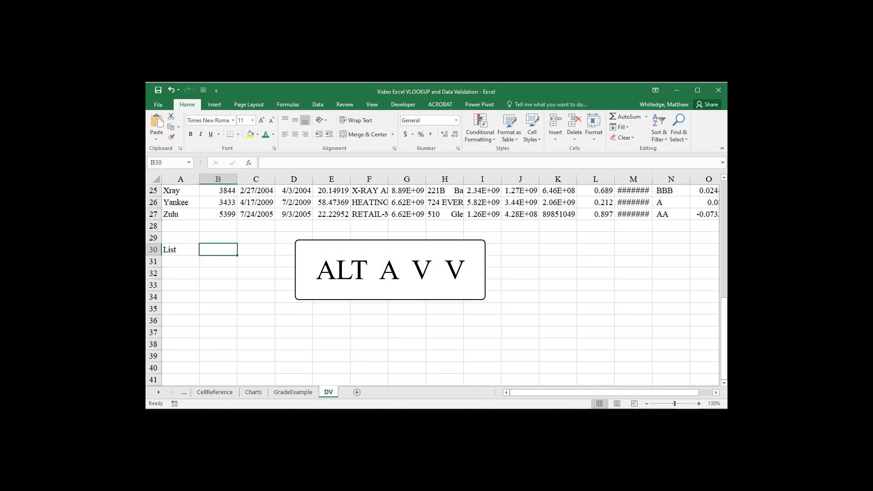
Open data validation for cell B30 and set its criteria to allow a List.
key("alt")
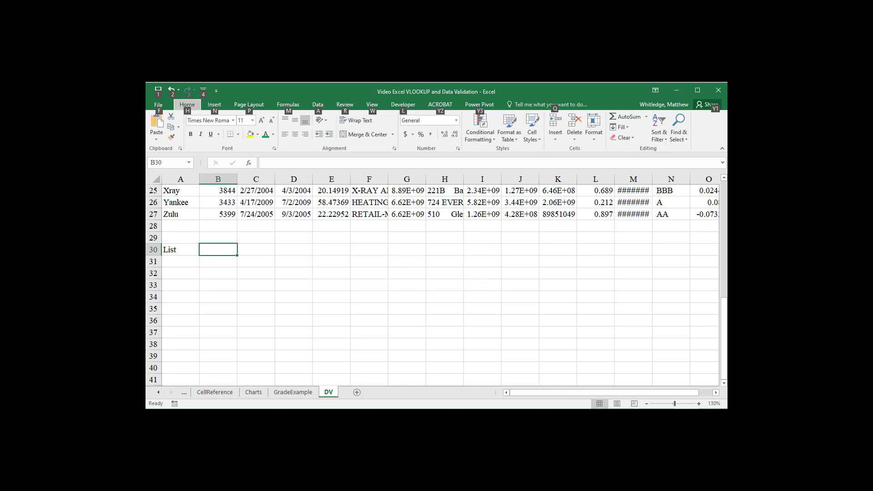
key("a")
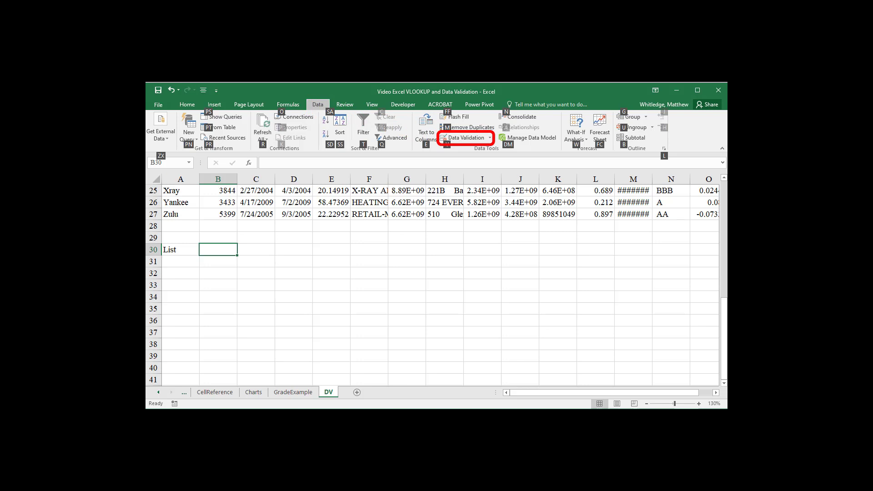
key("v")
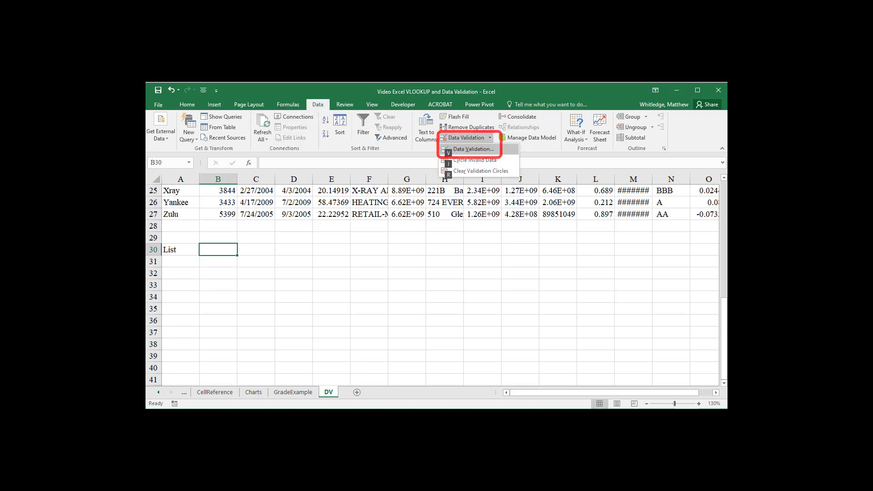
key("v")
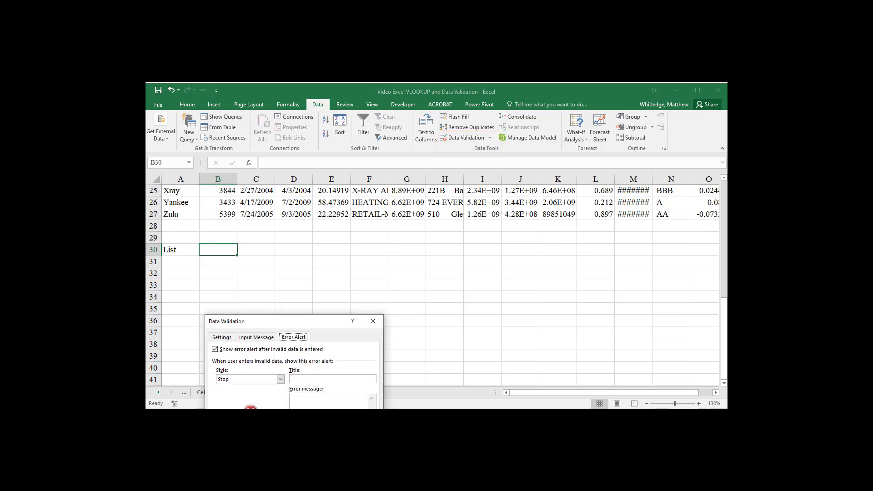
left_click_drag(270, 324, 435, 147)
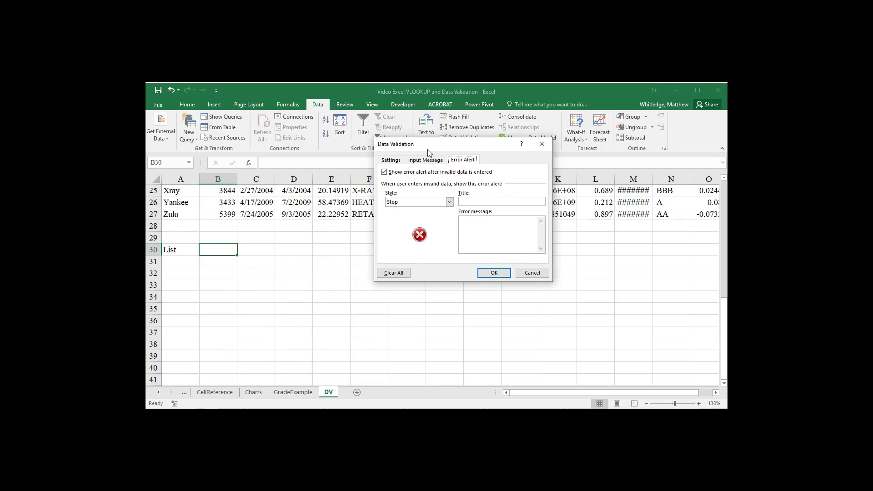
left_click(390, 160)
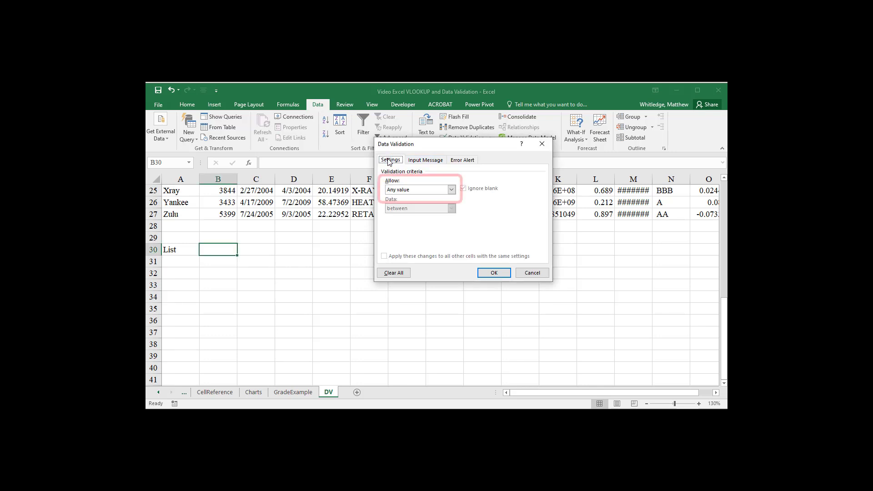
left_click(452, 190)
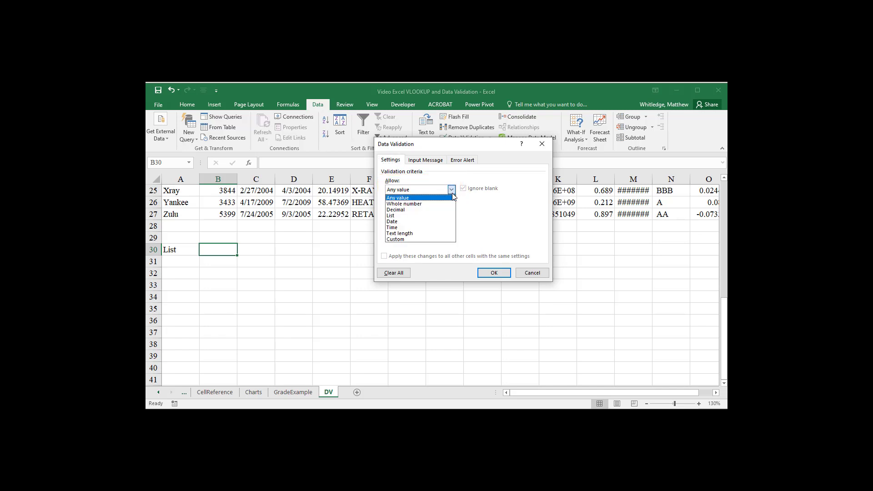
left_click(442, 216)
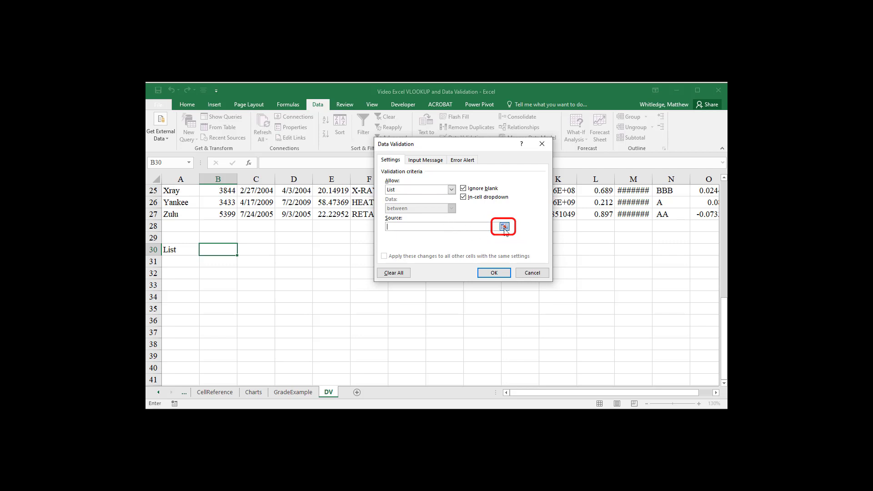
Set the list source to the company names in =$A$2:$A$27 and apply the validation.
left_click(505, 228)
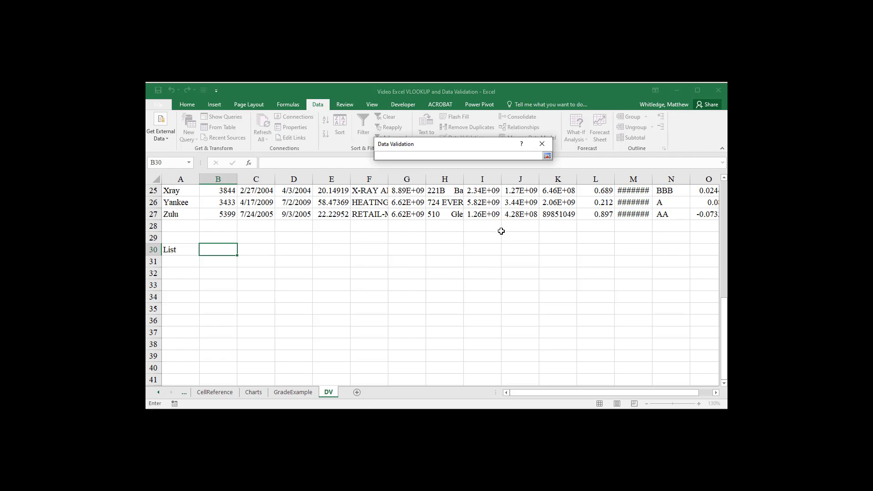
left_click(174, 216)
key("ctrl+shift+Up")
key("shift+Down")
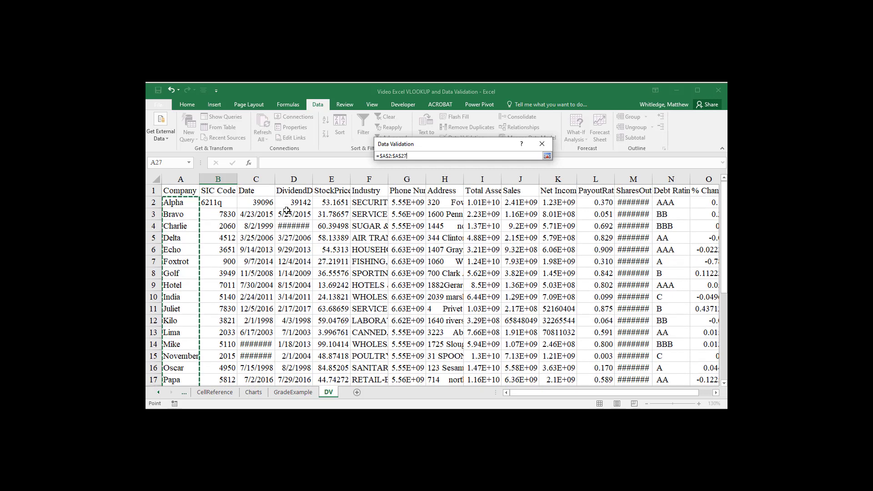
left_click(548, 156)
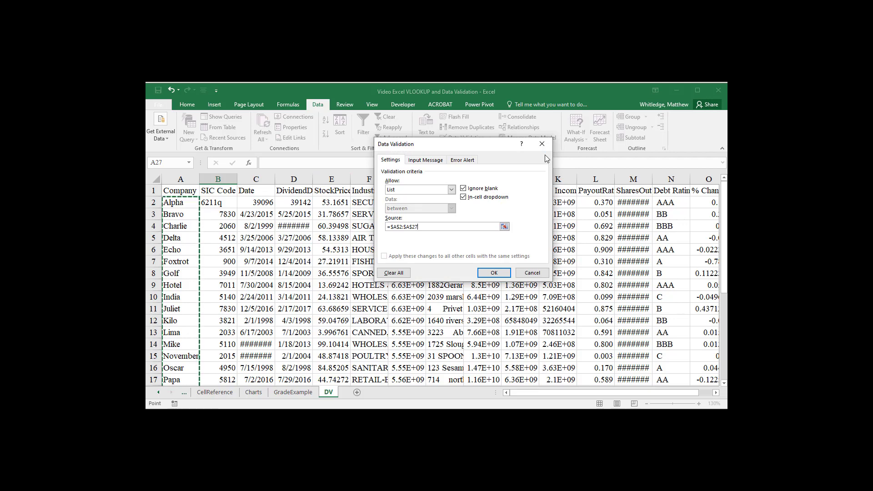
key("Return")
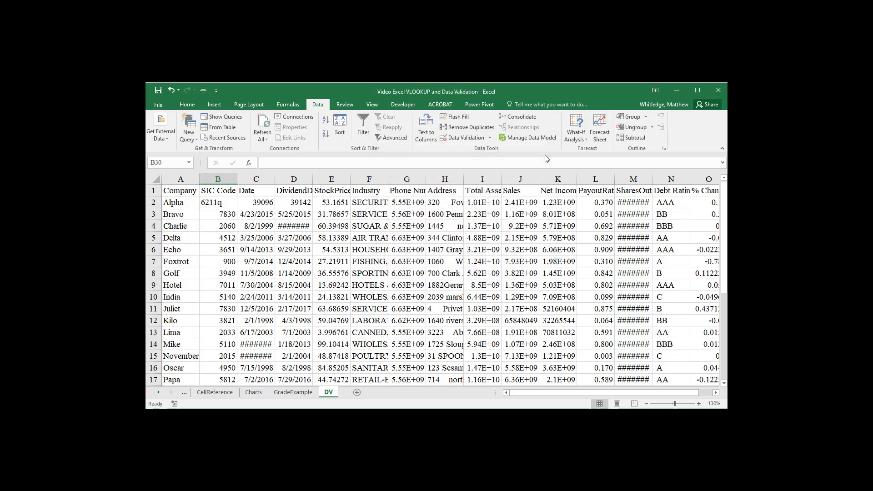
Check the company choices offered by the drop-down list in cell B30.
scroll(451, 213, "down", 7)
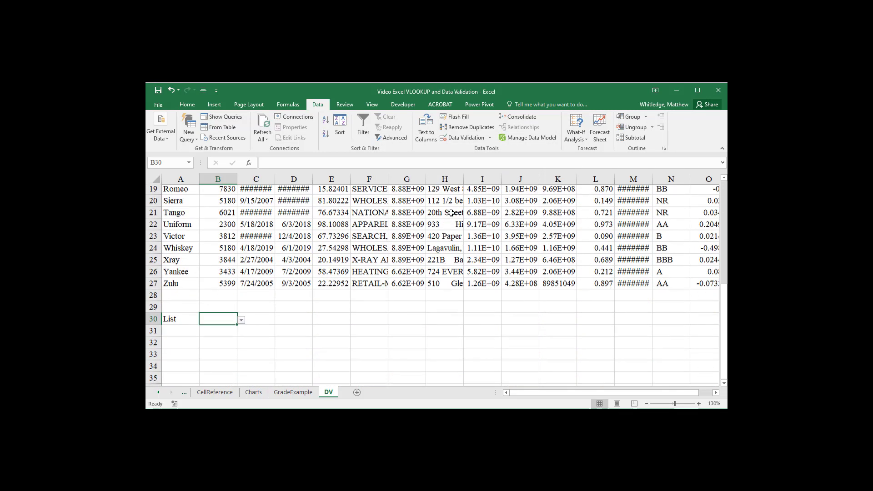
scroll(448, 214, "down", 1)
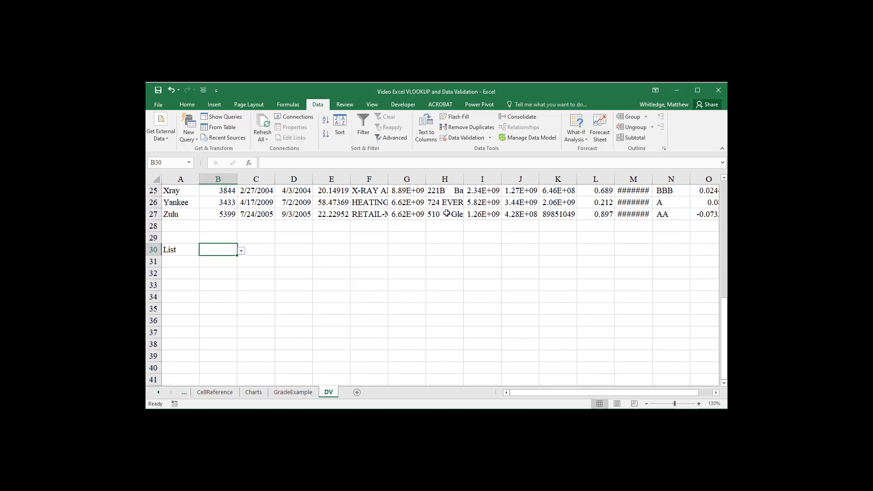
left_click(241, 252)
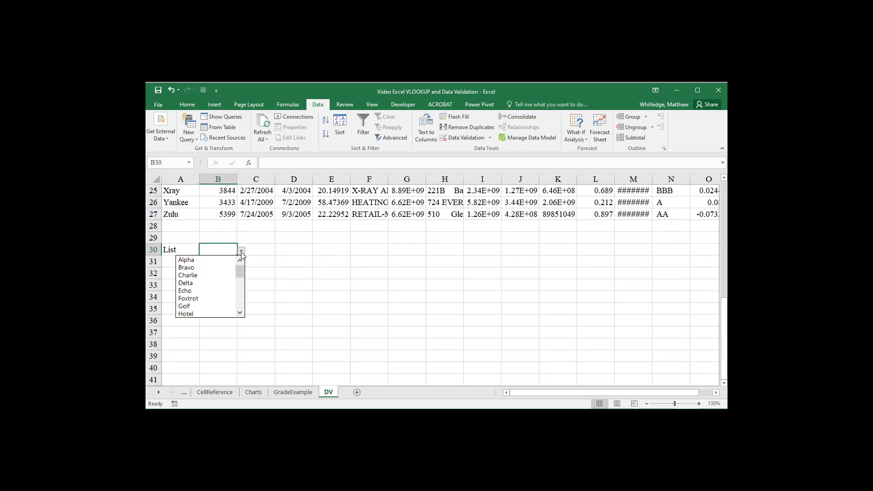
mouse_move(241, 269)
left_mouse_down()
mouse_move(240, 302)
mouse_move(241, 271)
left_mouse_up()
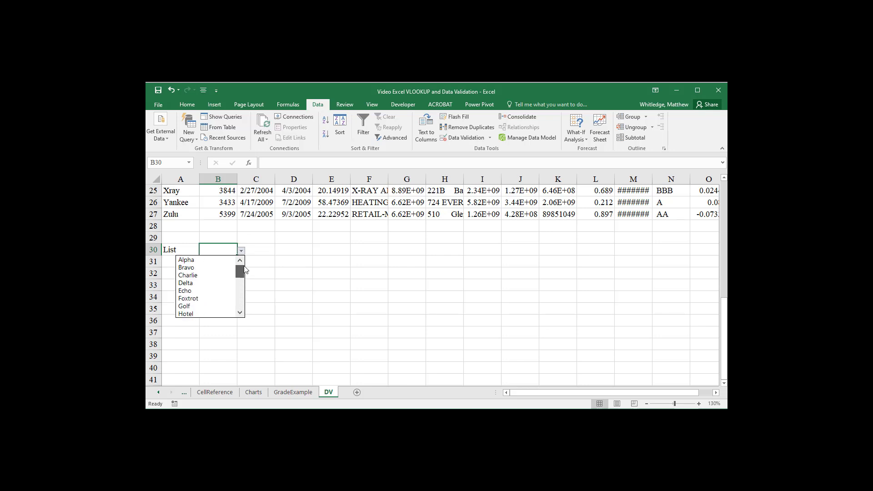
left_click(272, 249)
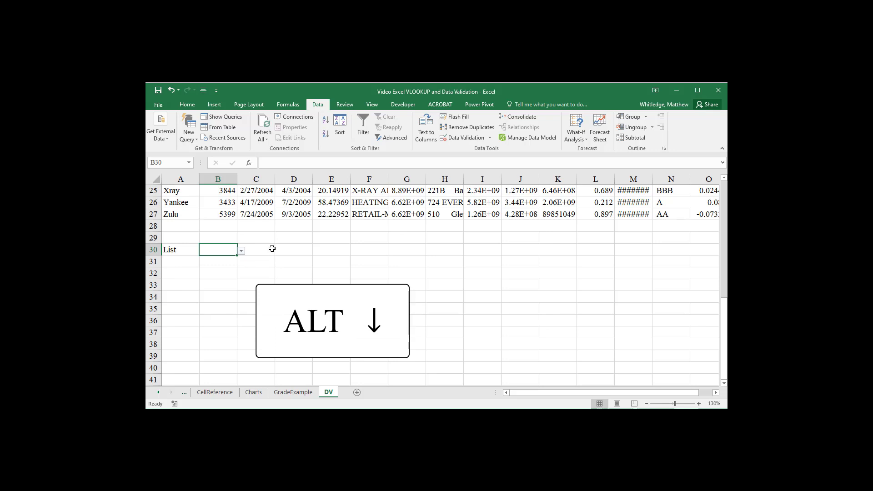
Choose November from the drop-down list in cell B30.
key("alt+Down")
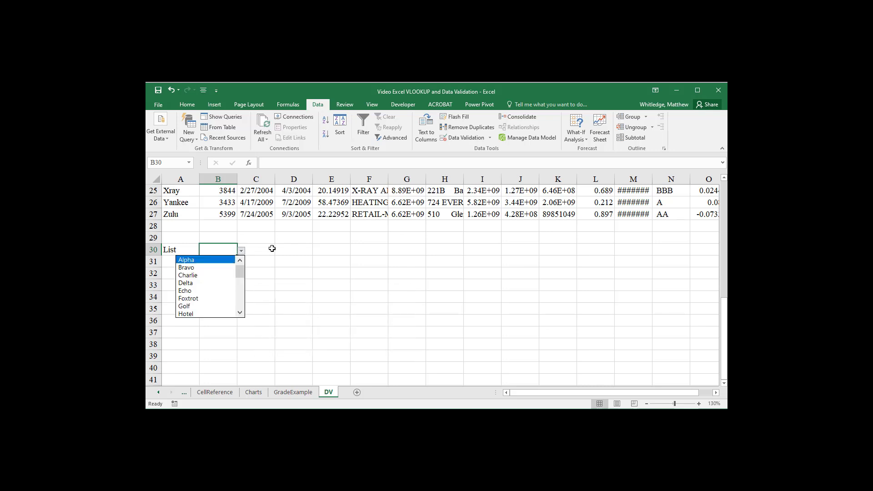
key("Page_Down")
key("Page_Down")
key("Page_Down")
key("Page_Down")
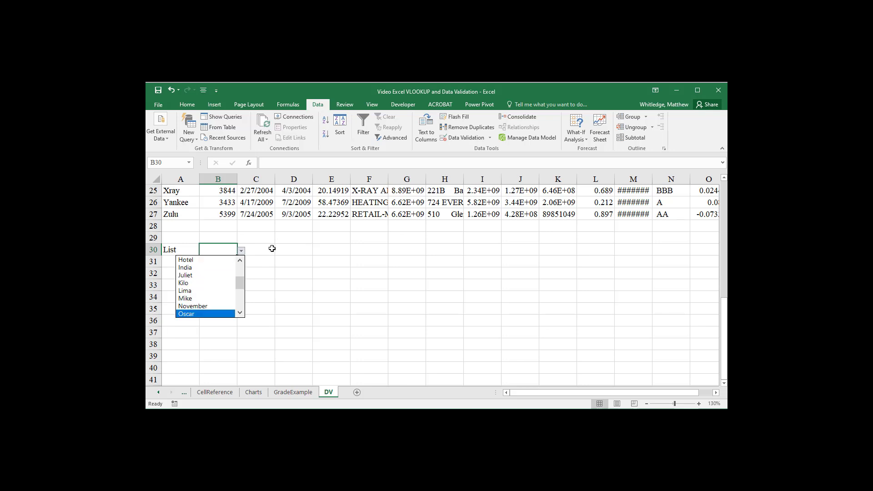
key("Up")
key("Up")
key("Up")
key("Up")
key("Up")
key("Up")
key("Up")
key("Up")
key("Up")
key("Up")
key("Up")
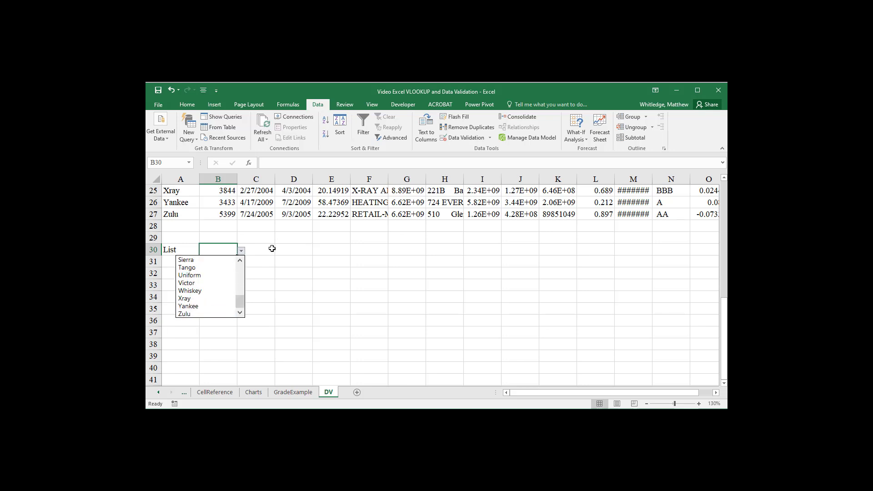
key("Up")
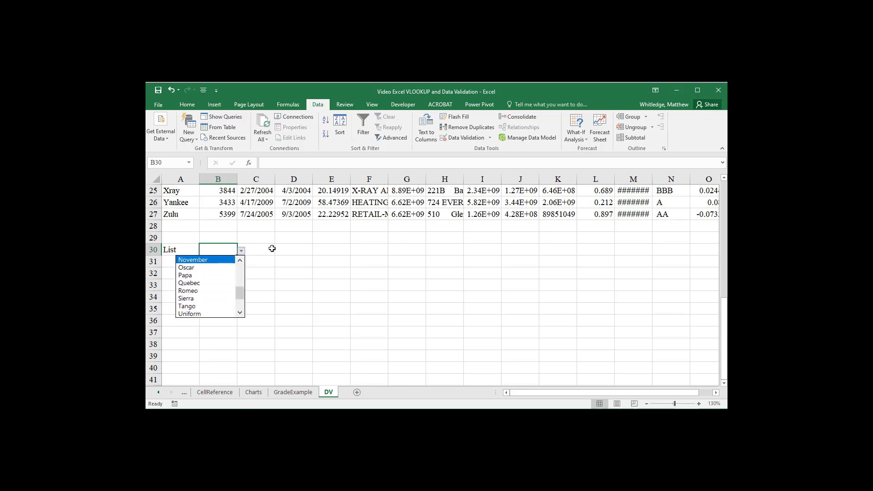
key("Return")
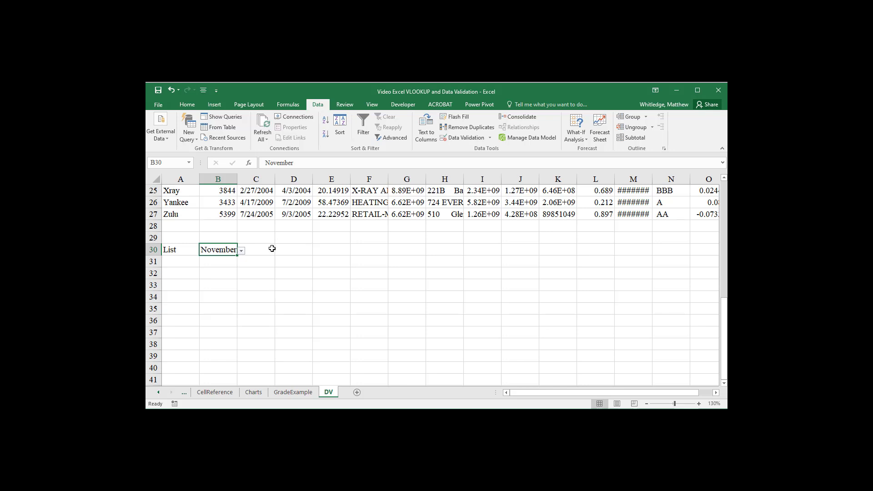
key("Return")
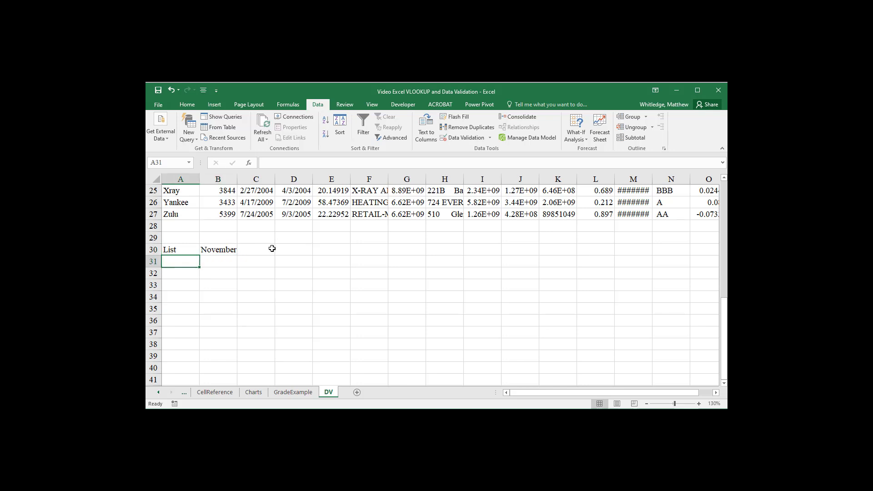
Enter the label "Warning" in cell A31.
type("W")
key("BackSpace")
type("Warning")
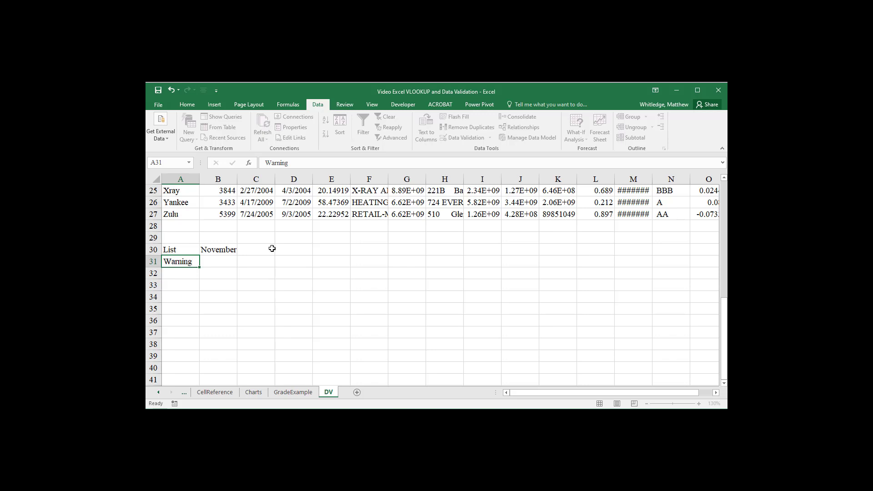
key("Return")
Start a data validation rule for cell B31 that allows only whole numbers.
key("Up")
key("Right")
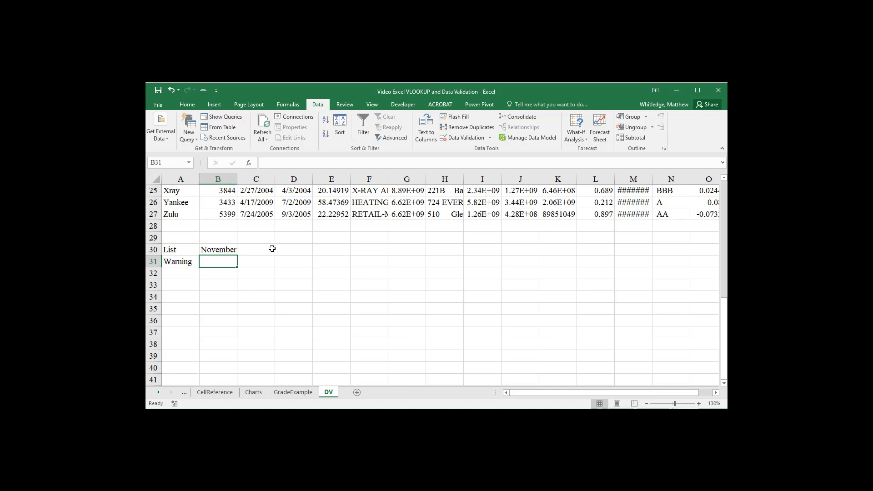
key("alt")
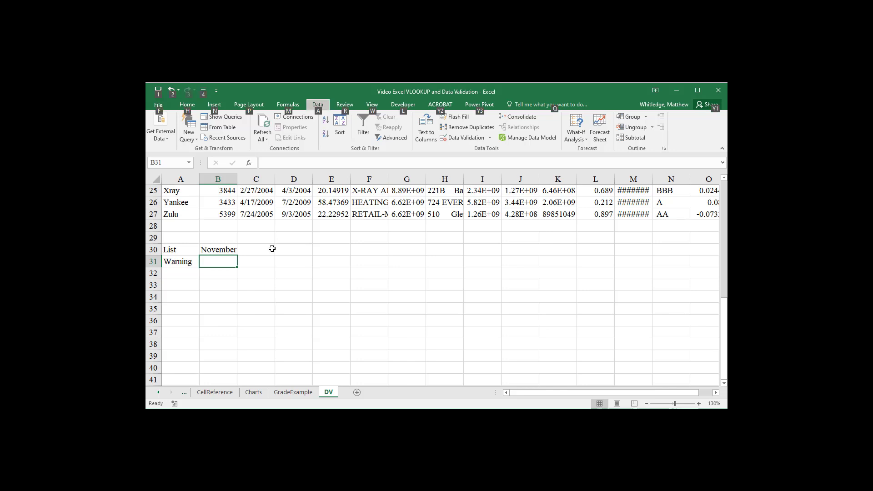
key("a")
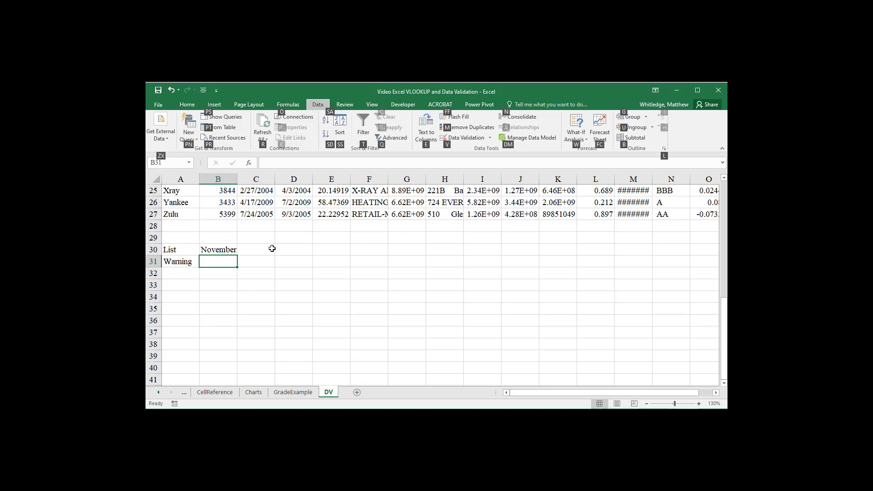
key("v")
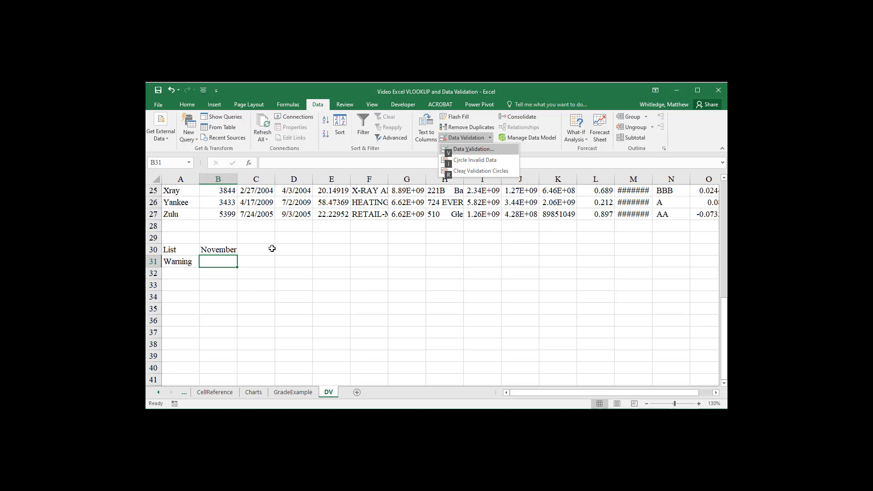
key("v")
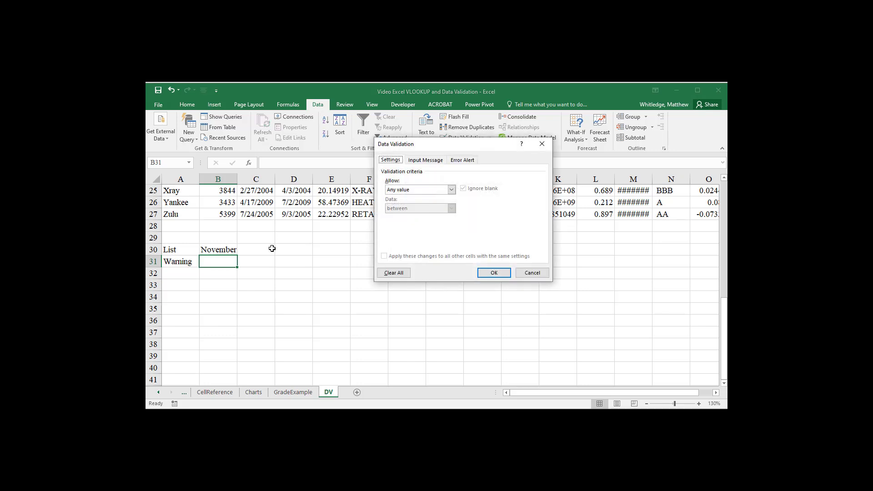
key("Tab")
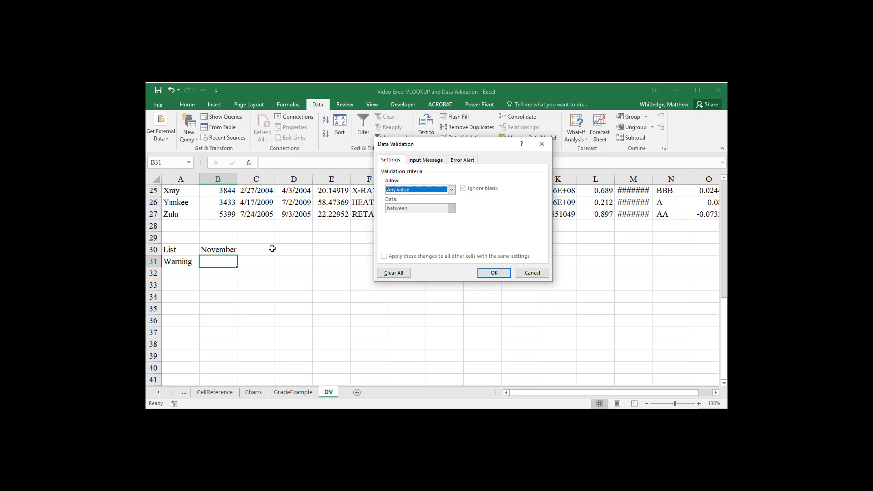
key("alt+Down")
key("Down")
key("Down")
key("Up")
key("Up")
key("Down")
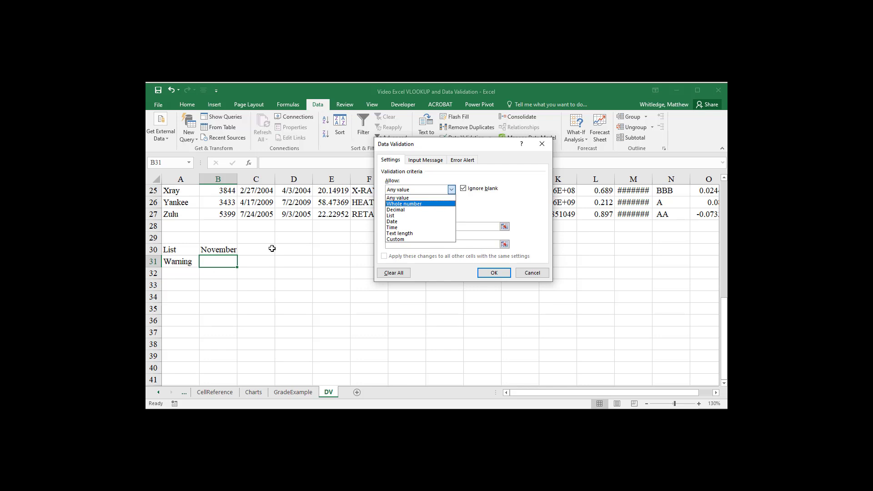
Limit the whole-number rule to values between a minimum of 1 and a maximum of 5.
key("Tab")
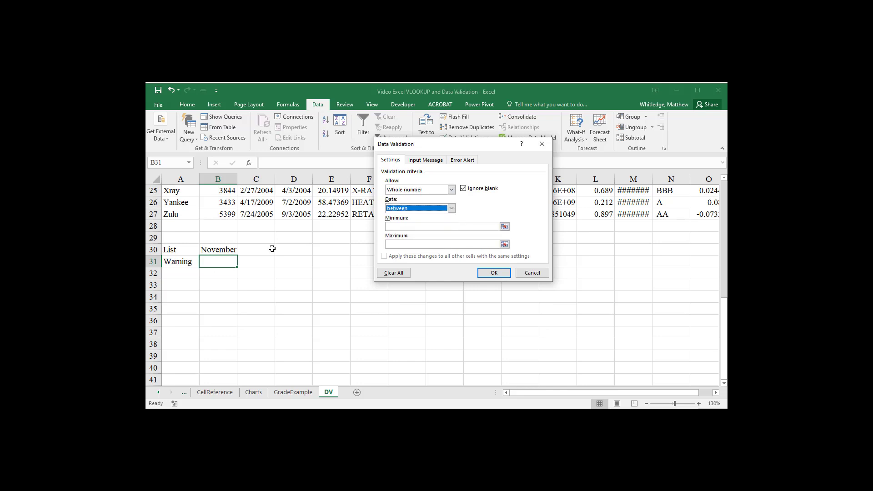
key("Tab")
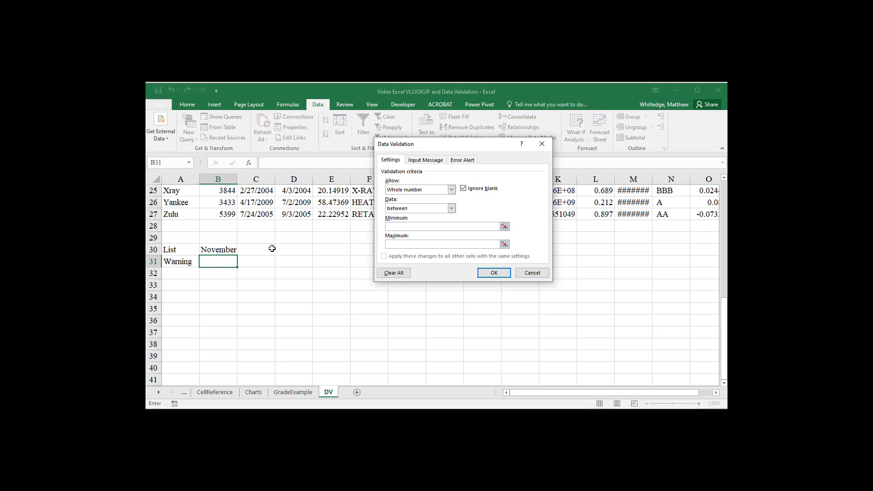
type("1")
key("Tab")
type("5")
Give the validation an input message titled "Choose Between 1 and 5" with the text "Choose one".
left_click(427, 161)
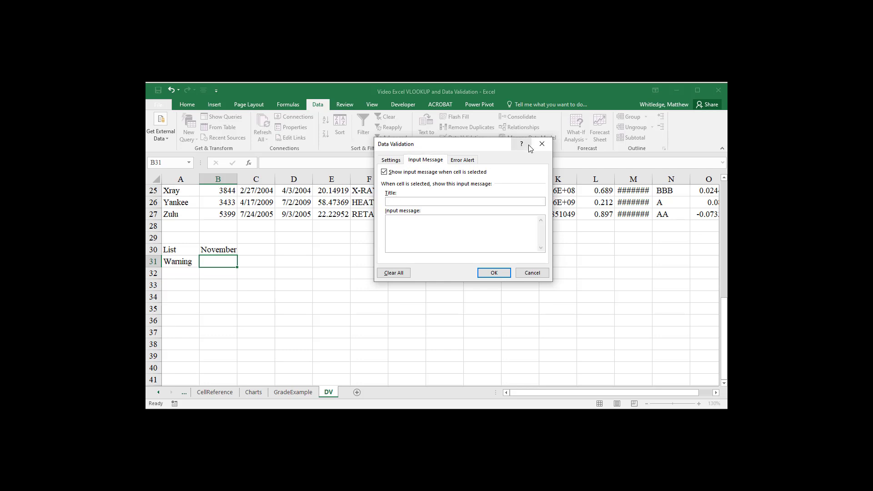
type("Choo")
type("Betwe")
type("een")
type(" 1 and")
type("Choose one")
Set the error alert style to Warning and apply the validation to cell B31.
left_click(472, 161)
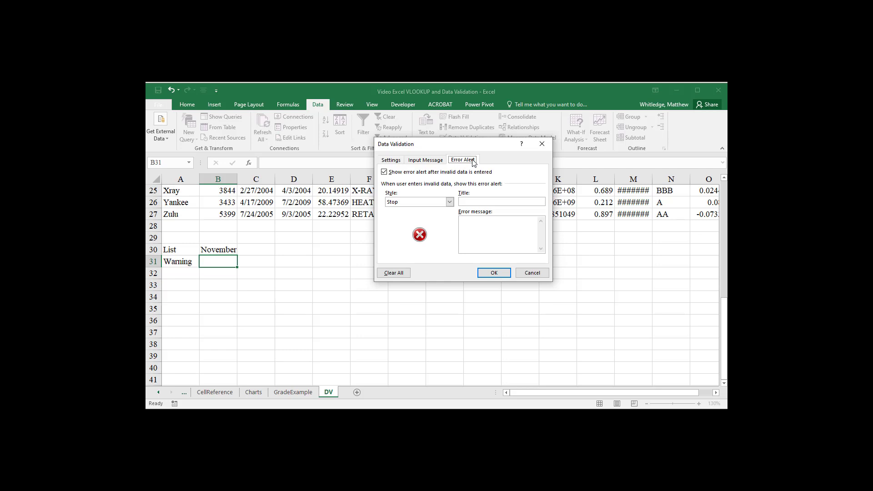
left_click(449, 202)
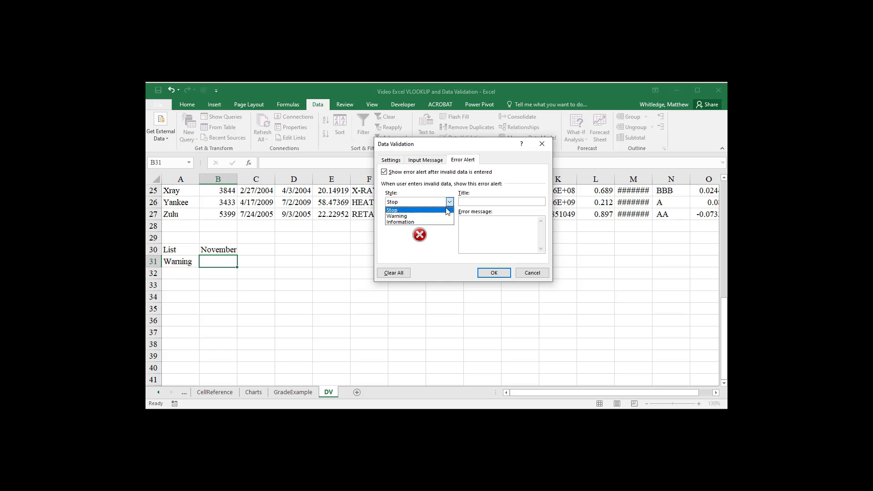
left_click(445, 217)
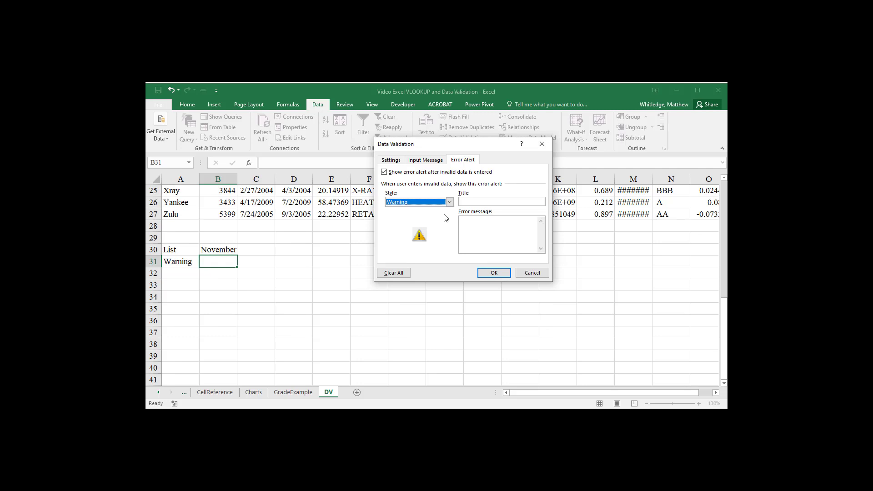
left_click(495, 273)
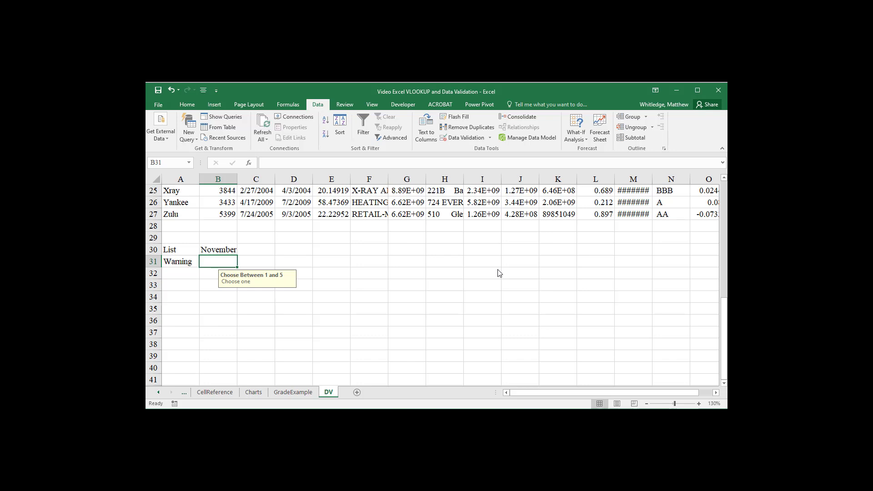
Enter the out-of-range value 7 in cell B31 and accept it despite the validation warning.
type("7")
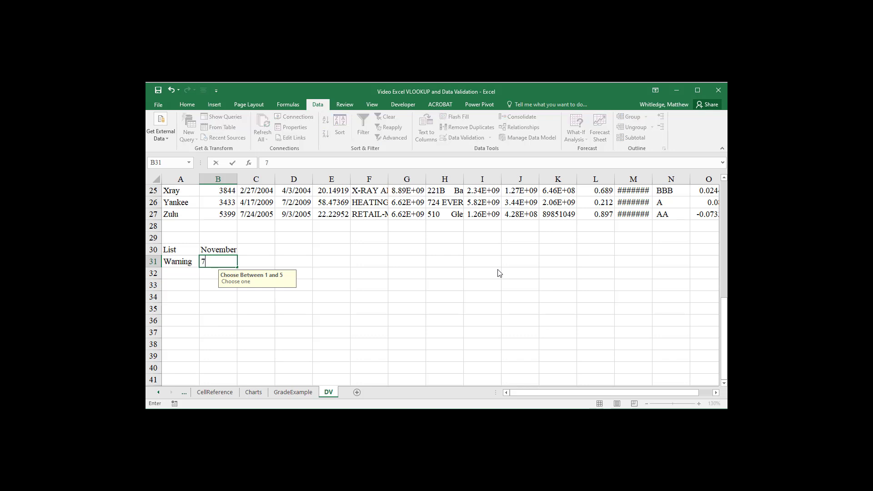
key("Return")
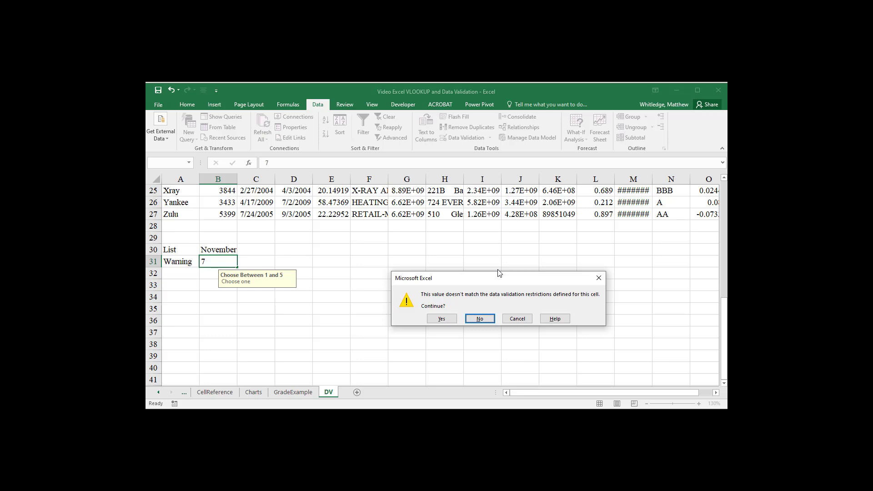
key("shift+Tab")
key("Return")
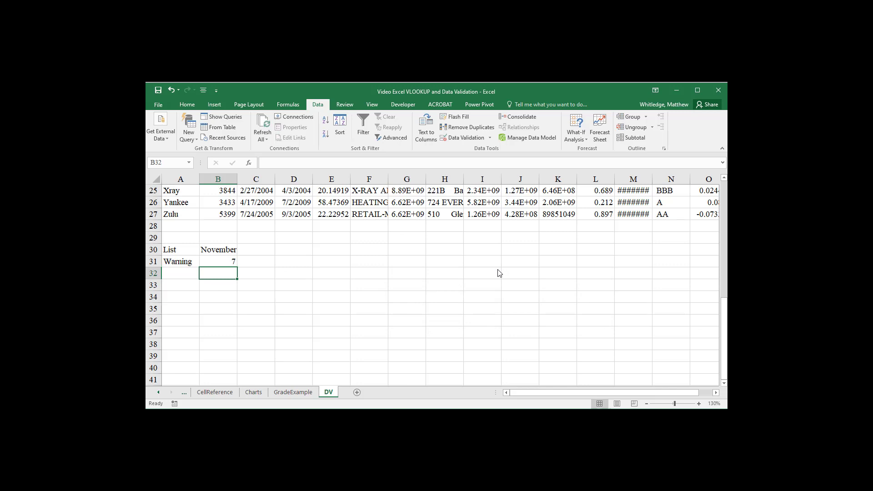
Replace the value in cell B31 with the valid number 4.
key("Up")
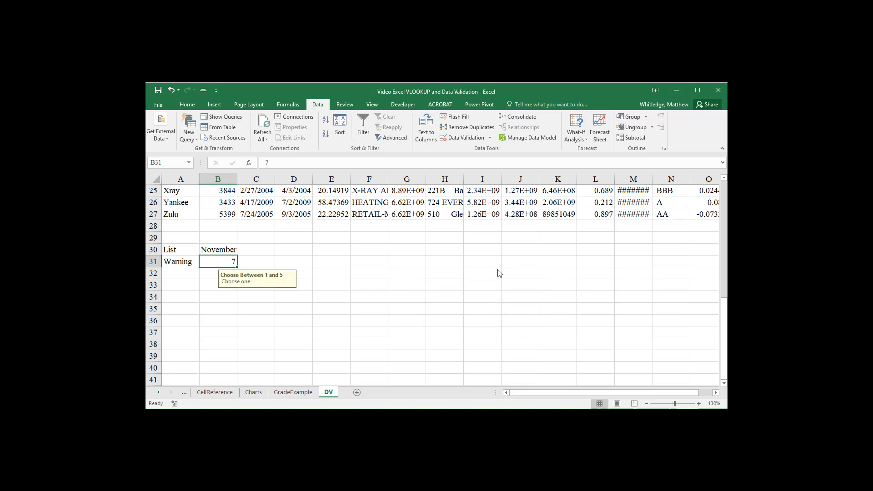
key("BackSpace")
type("4")
key("Return")
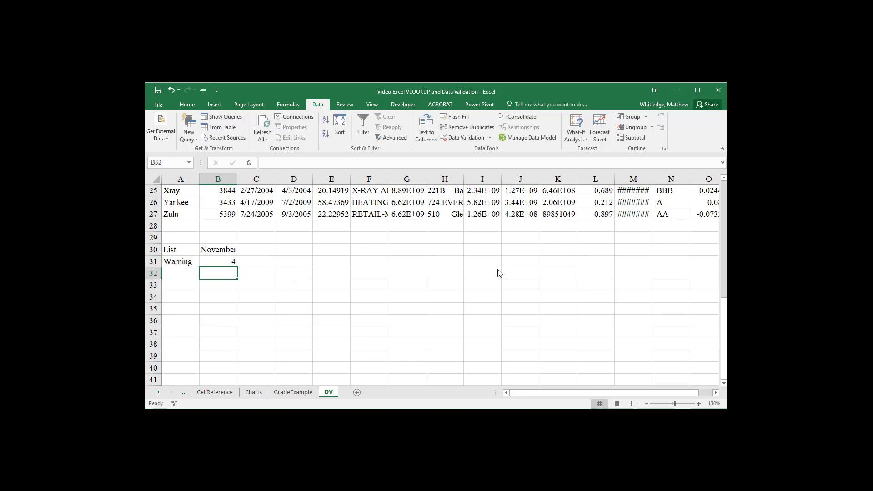
Try to enter 7 in cell B31, decline to continue at the warning, and enter 4 instead.
key("Up")
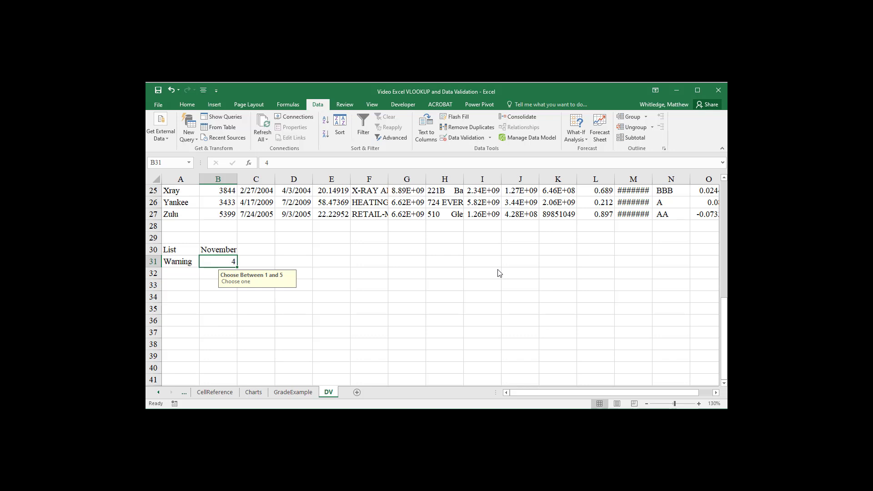
type("7")
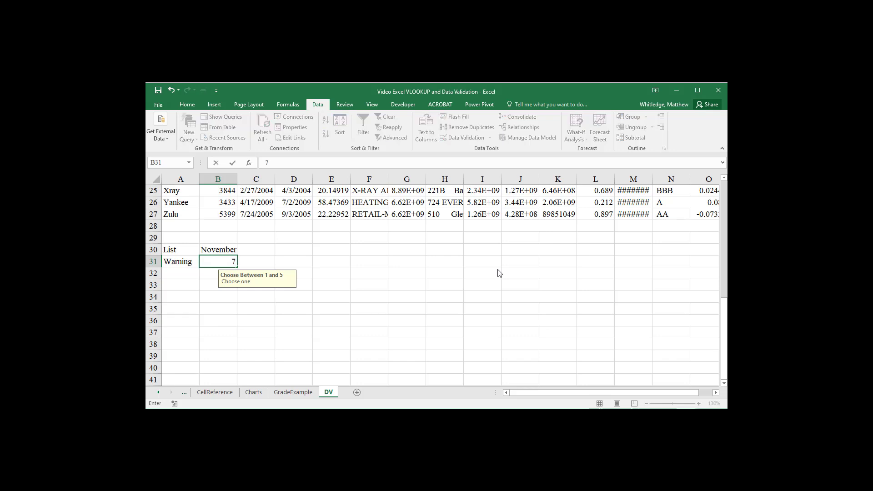
key("Return")
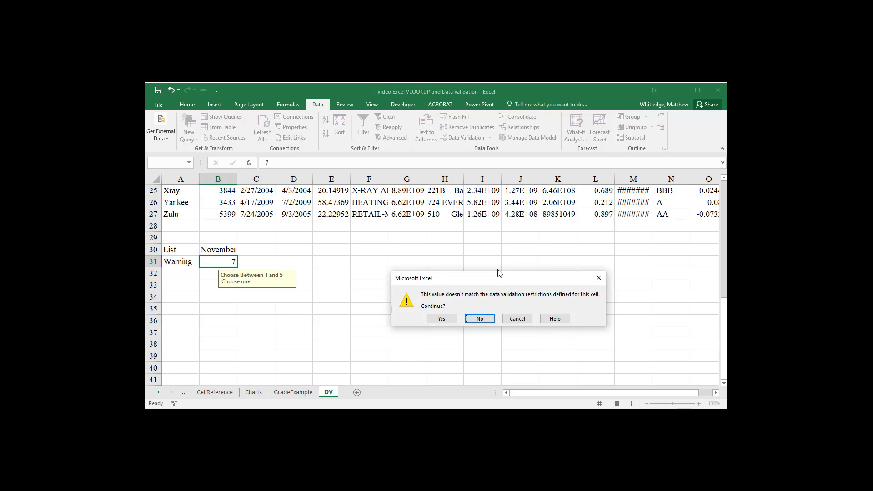
key("Return")
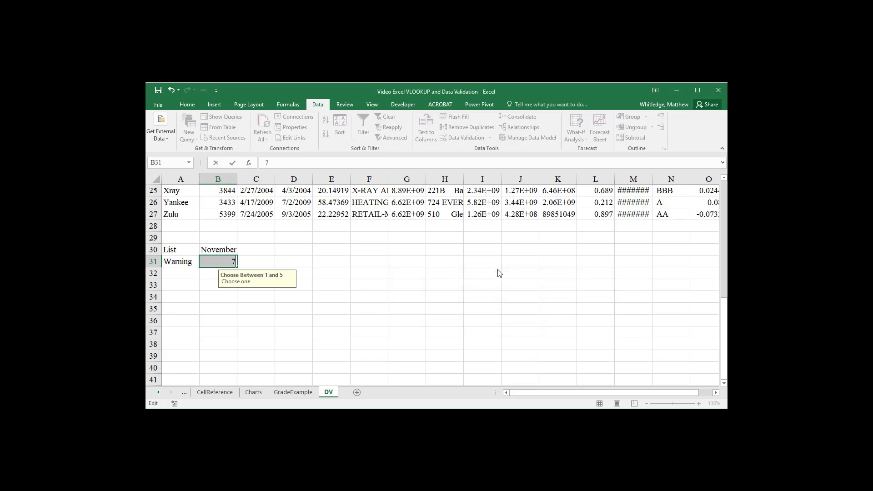
type("4")
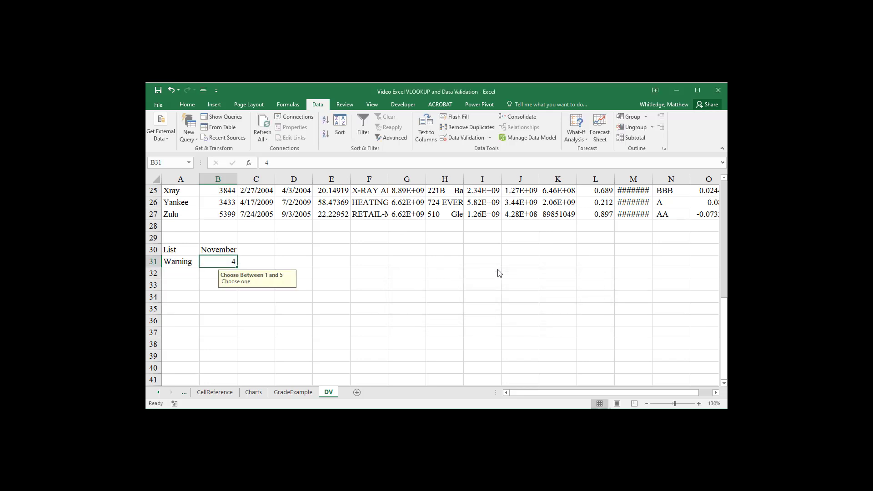
key("ctrl+Return")
Add the error alert title "Choose Between one and five" and message "You should pick a value that is between one and five." to B31's validation.
key("alt+a")
key("v")
key("v")
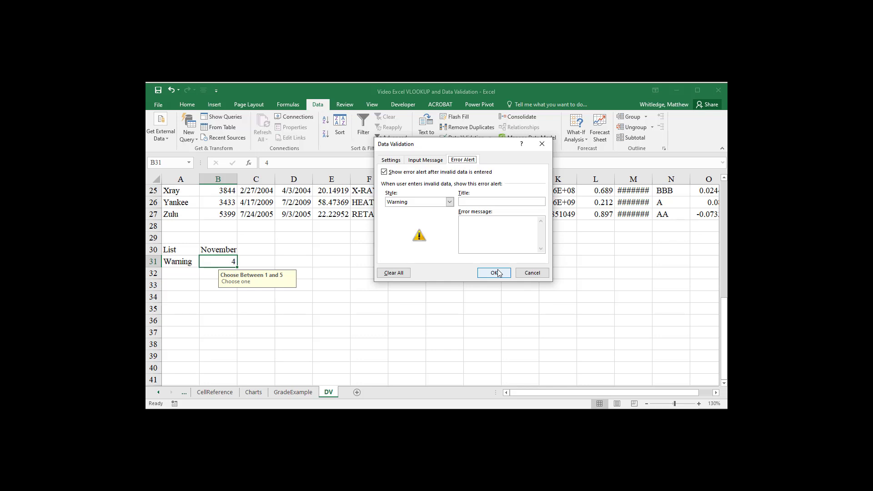
left_click(488, 202)
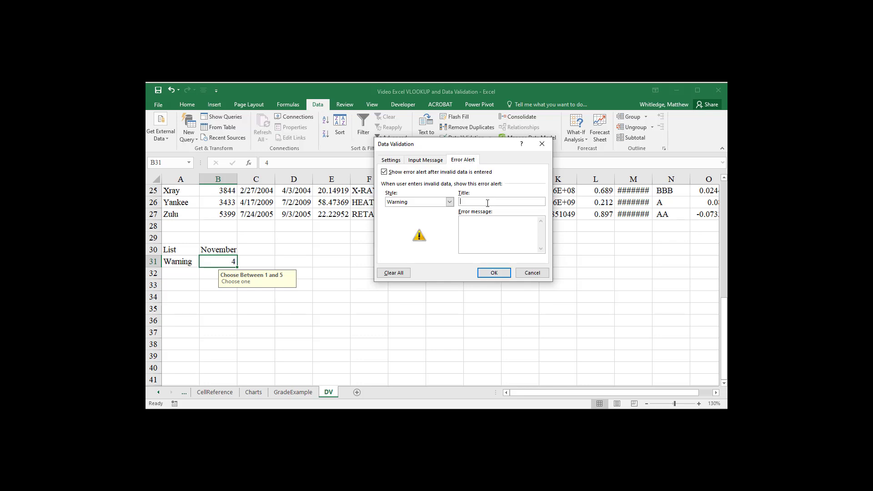
type("Choos")
type("e Between ")
type("one and fi")
type("You should pick")
type(" a value that is be")
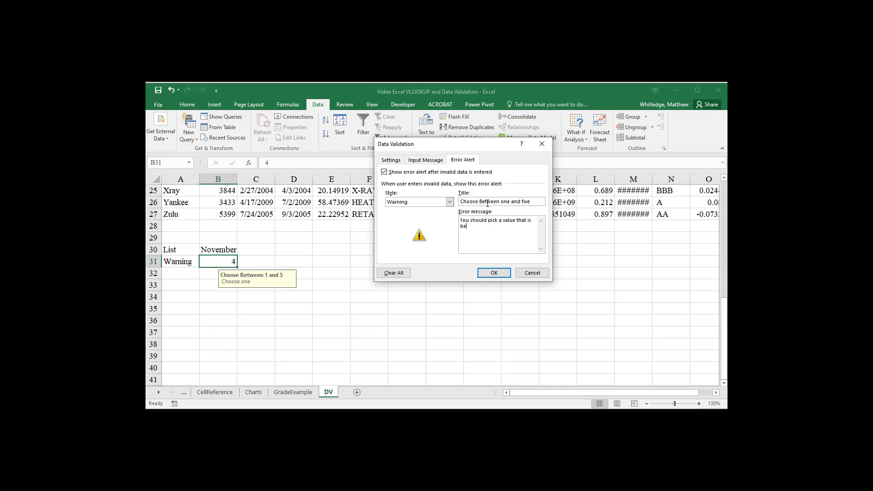
type("tween one and five.")
left_click(501, 274)
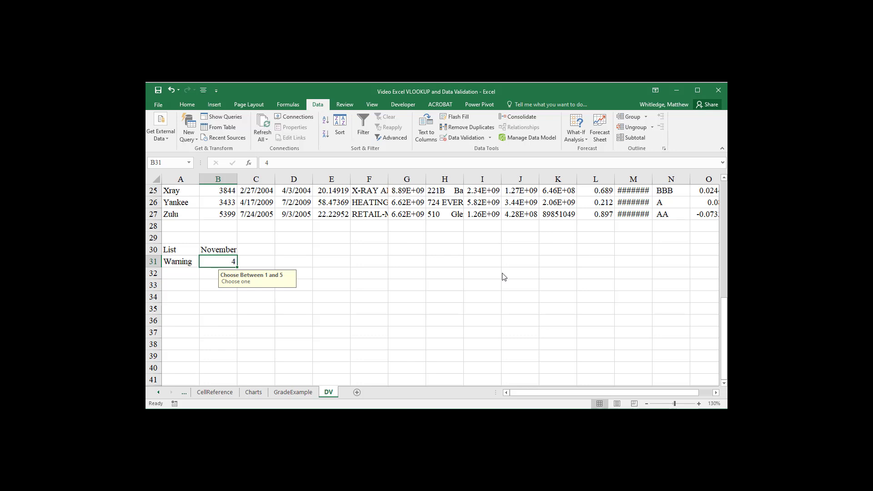
Test the custom warning by entering 7 in cell B31, then decline it and put 4 back.
type("7")
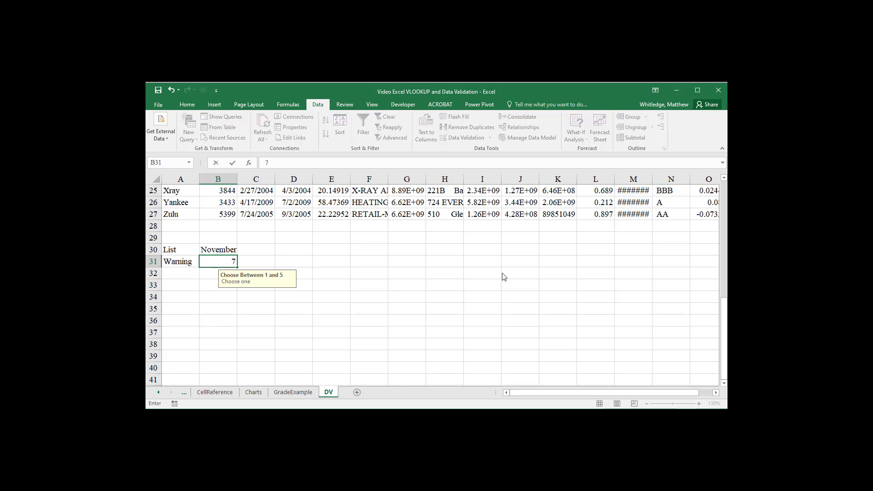
key("Return")
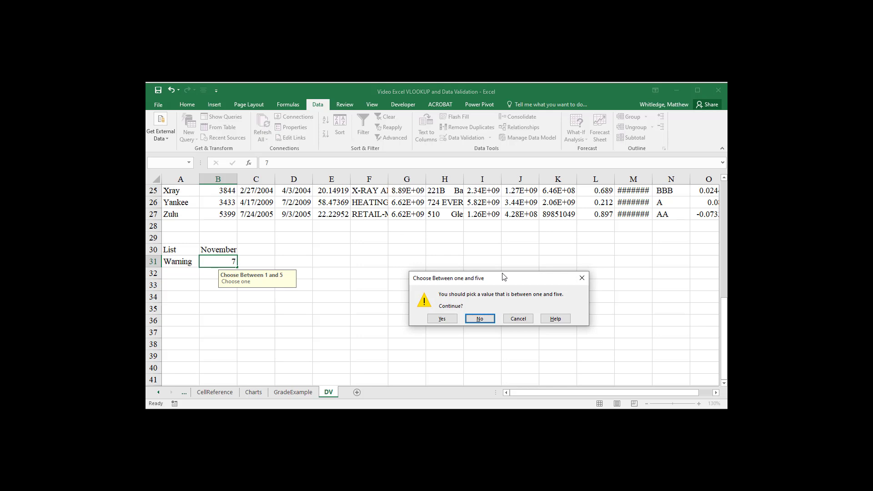
left_click_drag(488, 281, 459, 280)
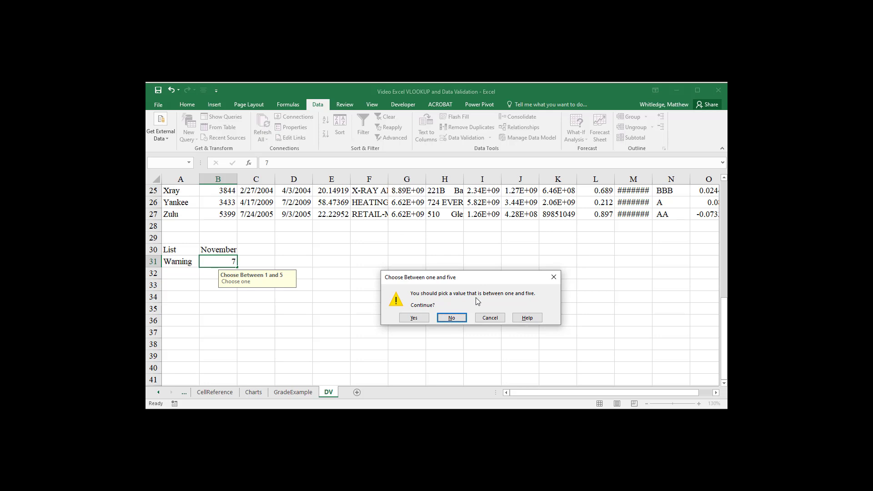
key("Return")
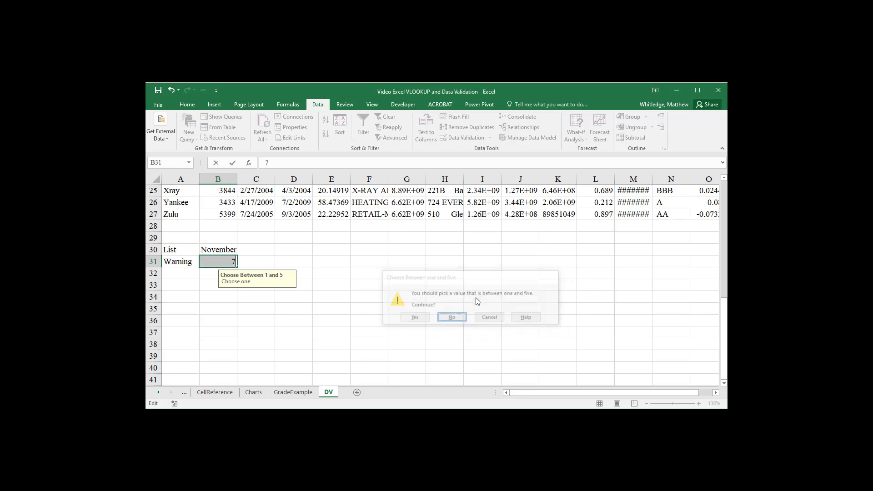
type("4")
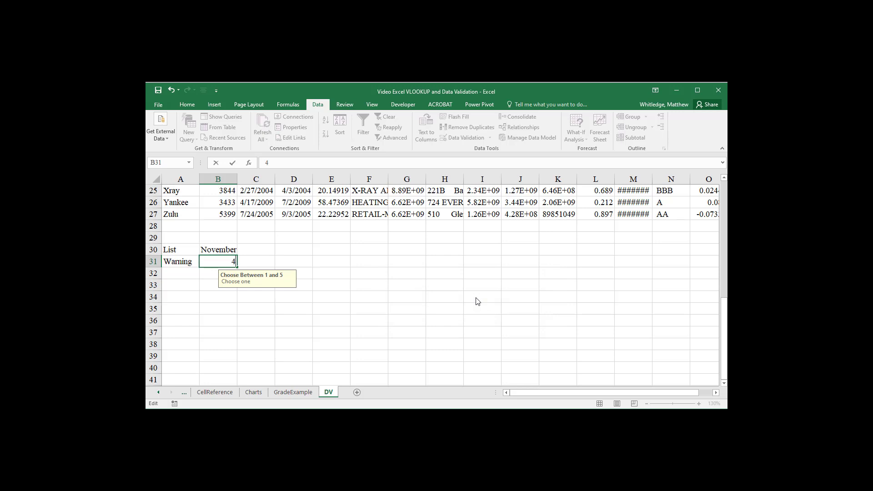
key("Return")
Change the error alert style of cell B31's data validation to Stop, keeping its title and message.
key("Up")
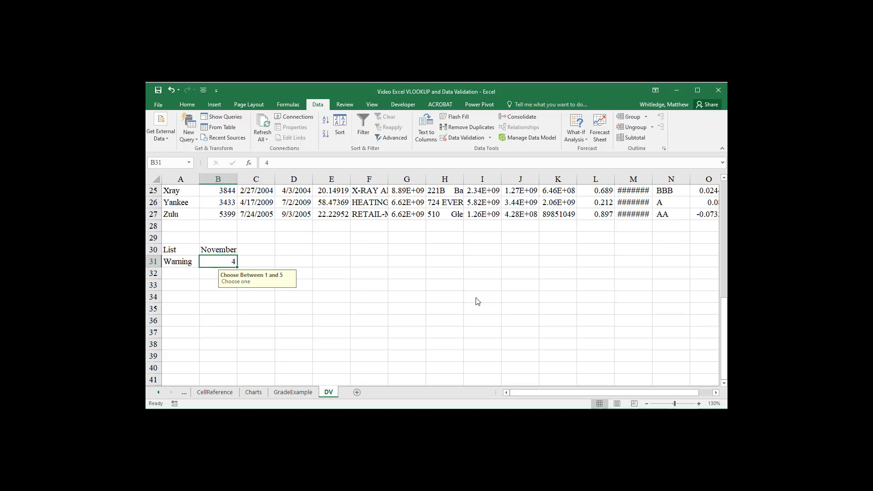
key("alt")
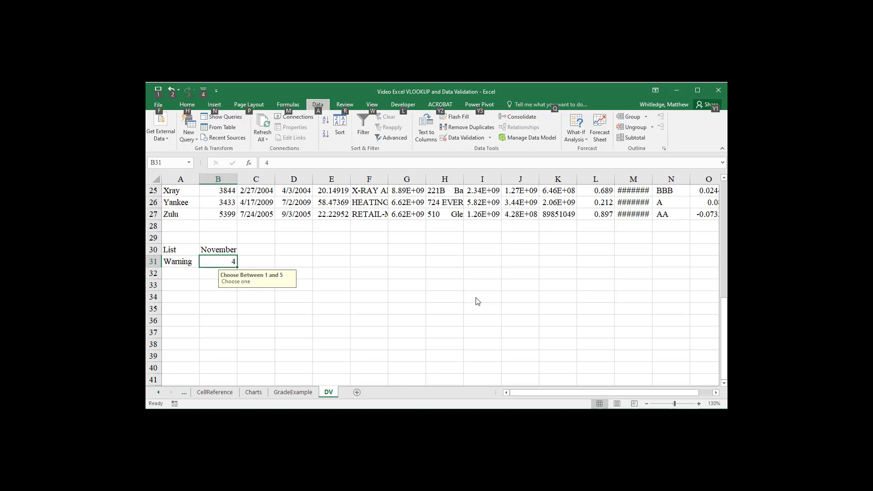
key("a")
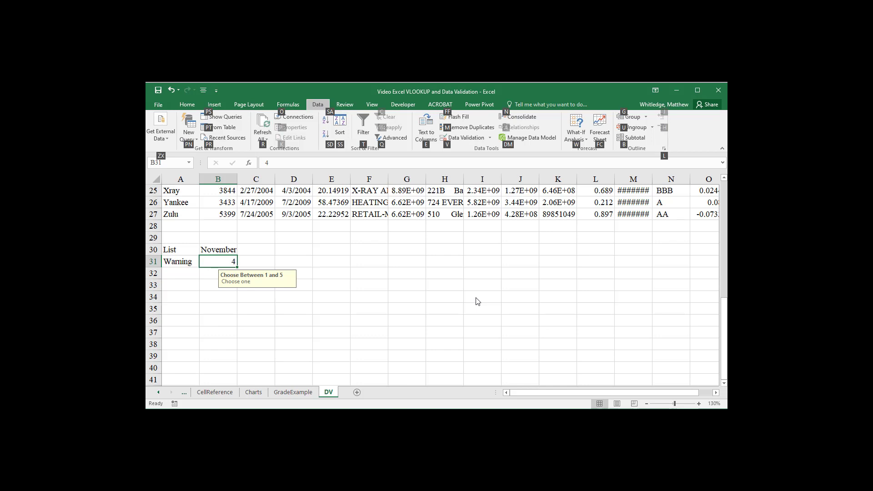
key("v")
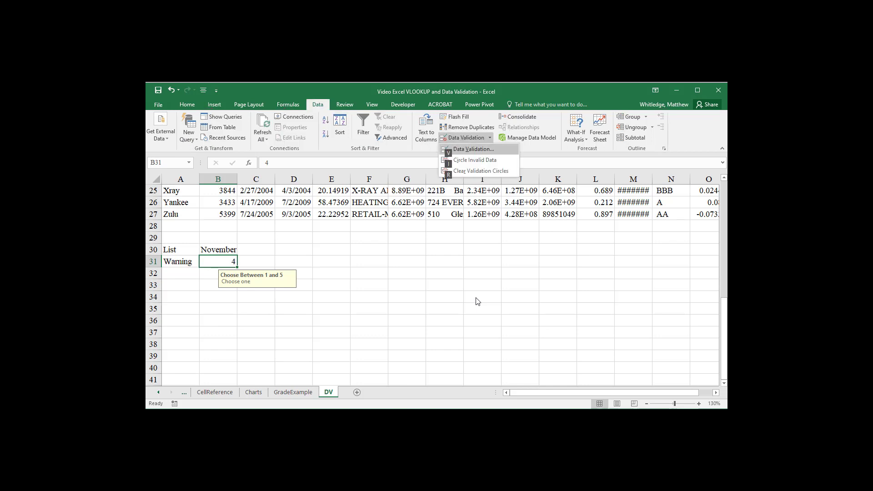
key("v")
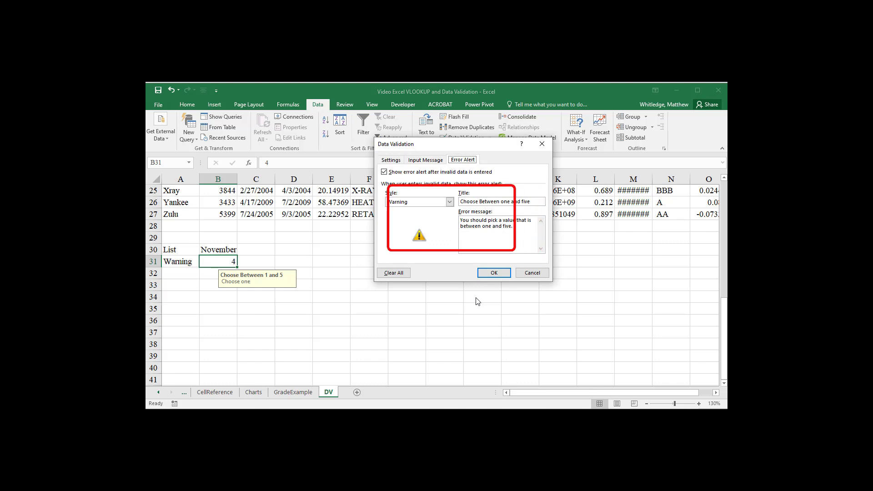
key("Tab")
key("Tab")
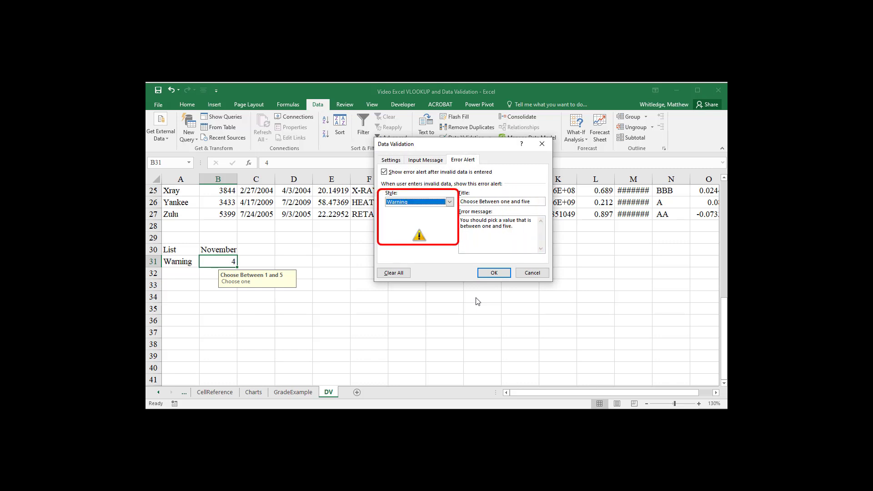
key("alt+Down")
key("Up")
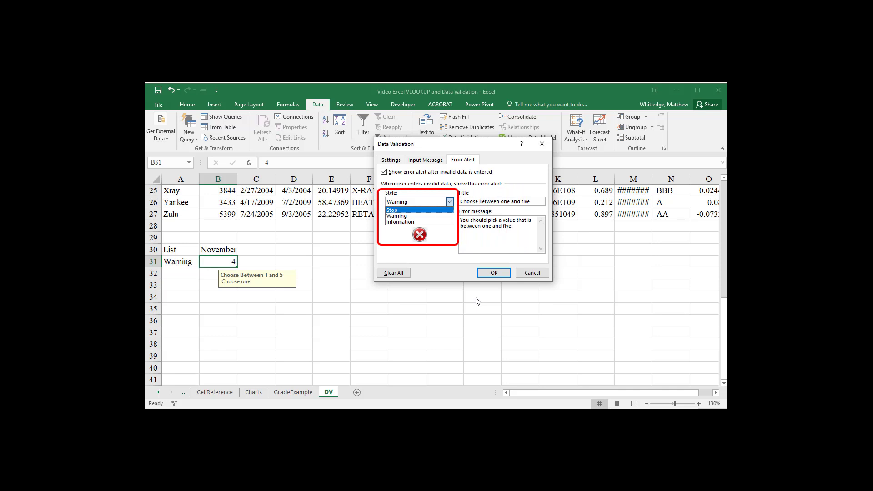
key("Return")
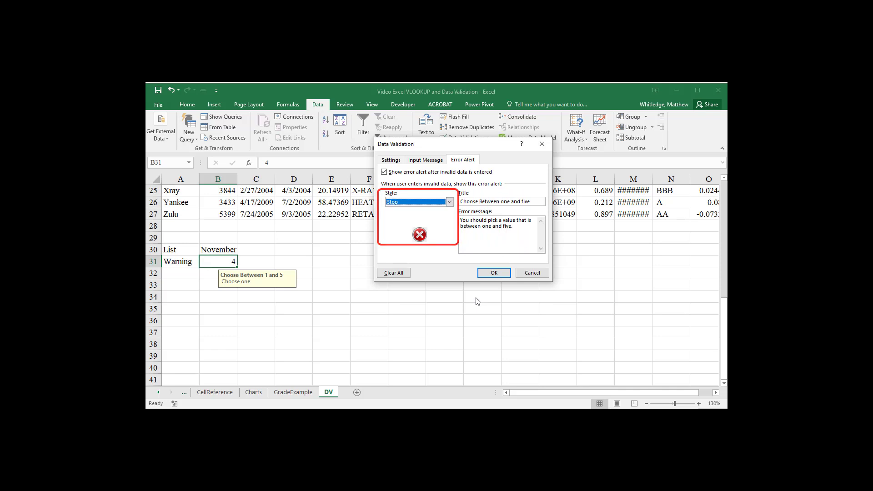
left_click(498, 275)
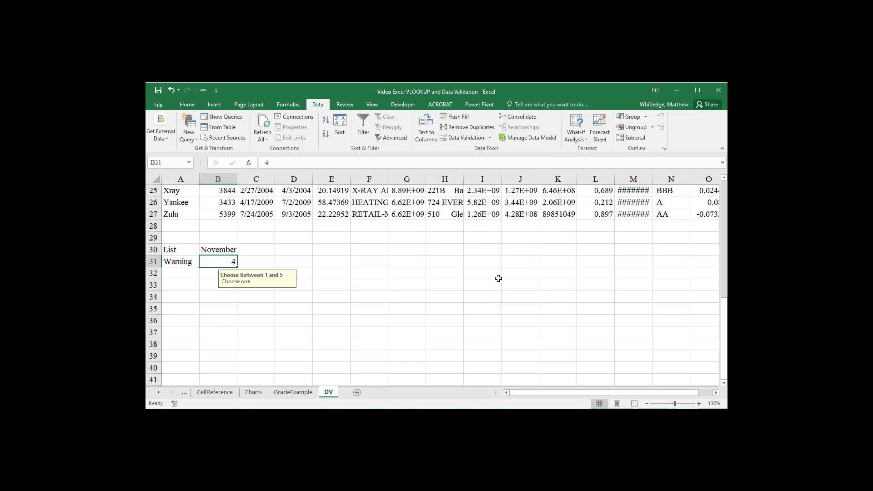
Test the stop alert in cell B31 by trying 7, 11 and 15, choosing to retry each time, and finish by entering 2.
type("7")
key("Return")
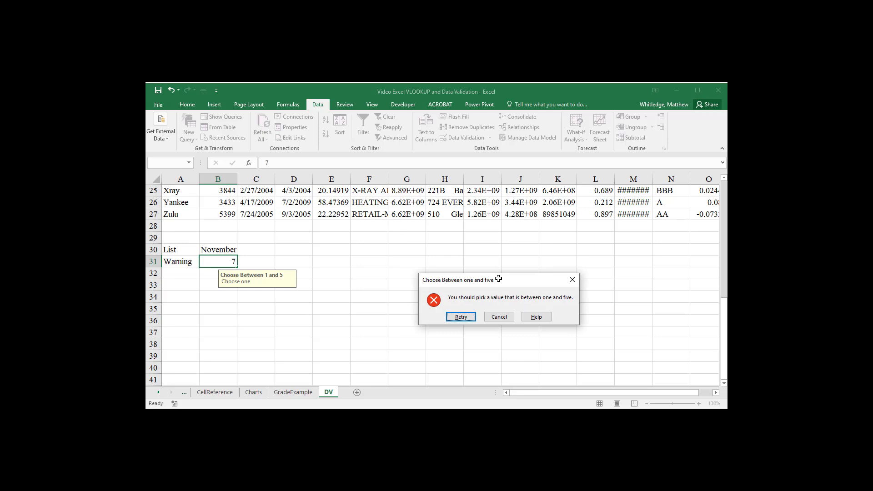
key("Return")
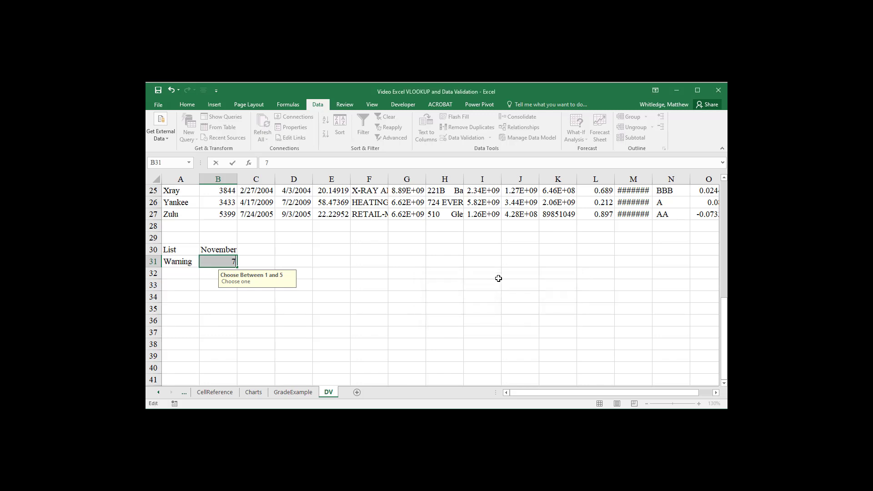
type("11")
key("Return")
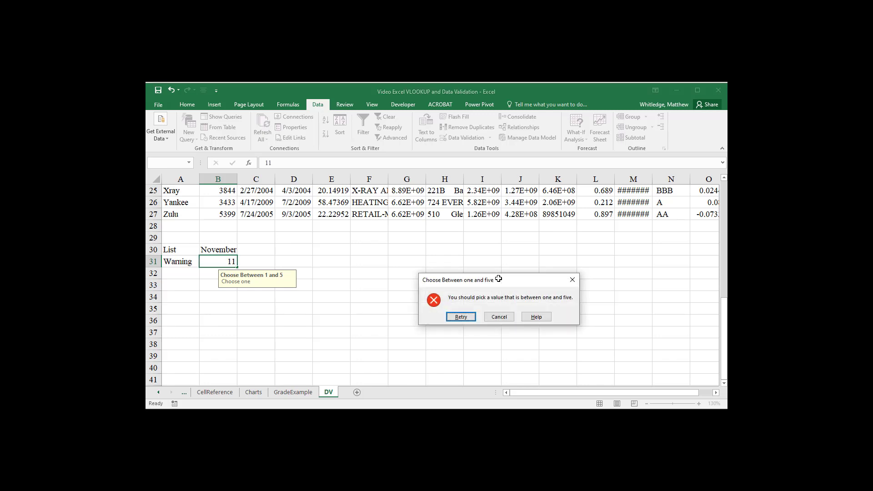
key("Return")
type("15")
key("Return")
key("Return")
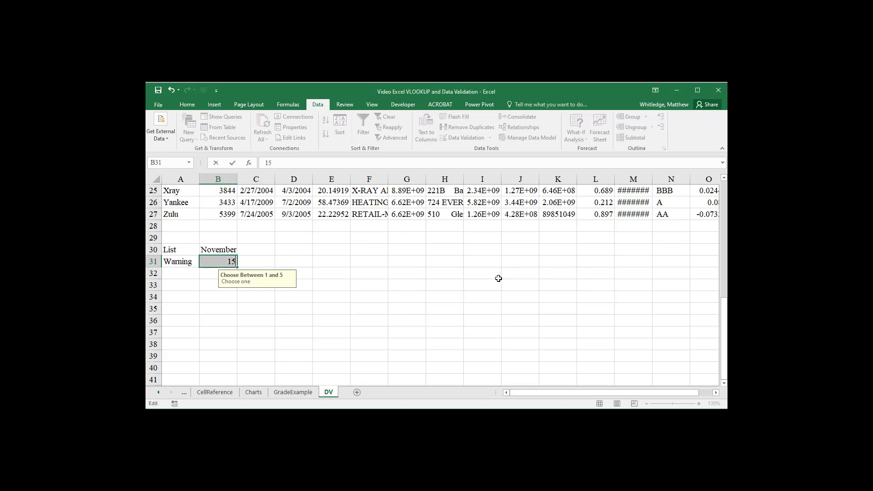
type("2")
key("Return")
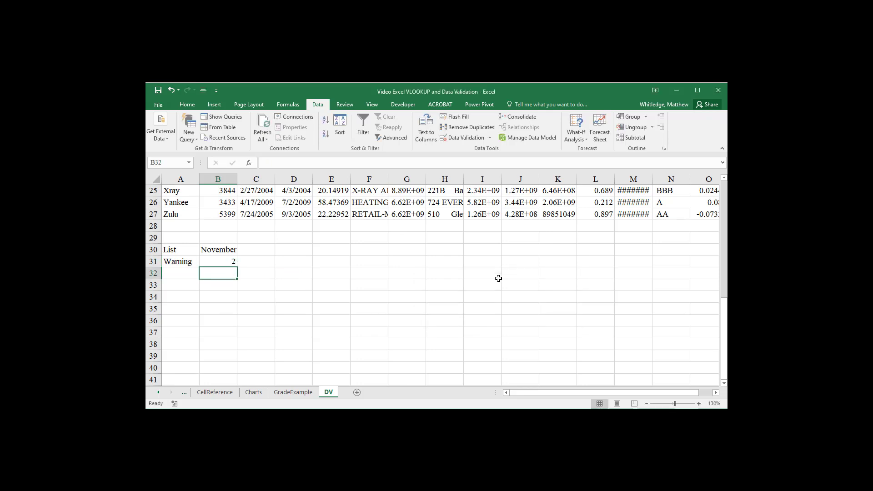